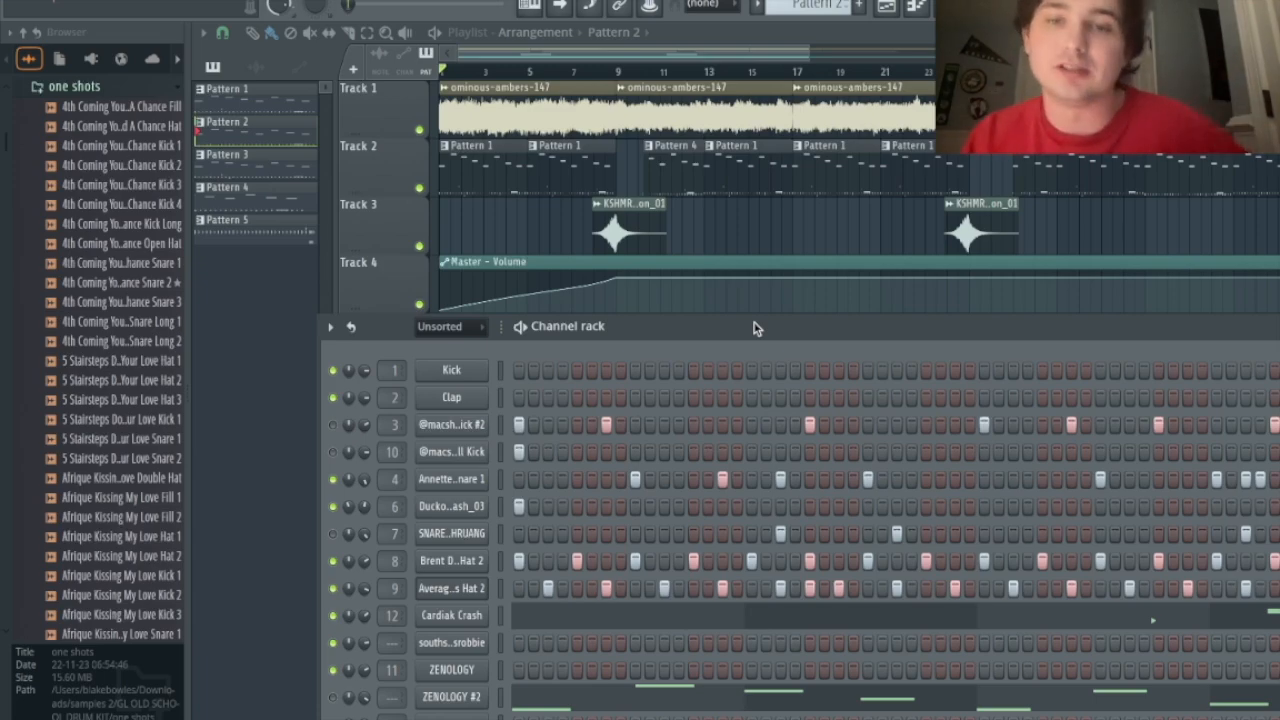
# Step: Play the arrangement, zoom the playlist with taller tracks, and close the RC-20 Retro Color window
pyautogui.press('space')
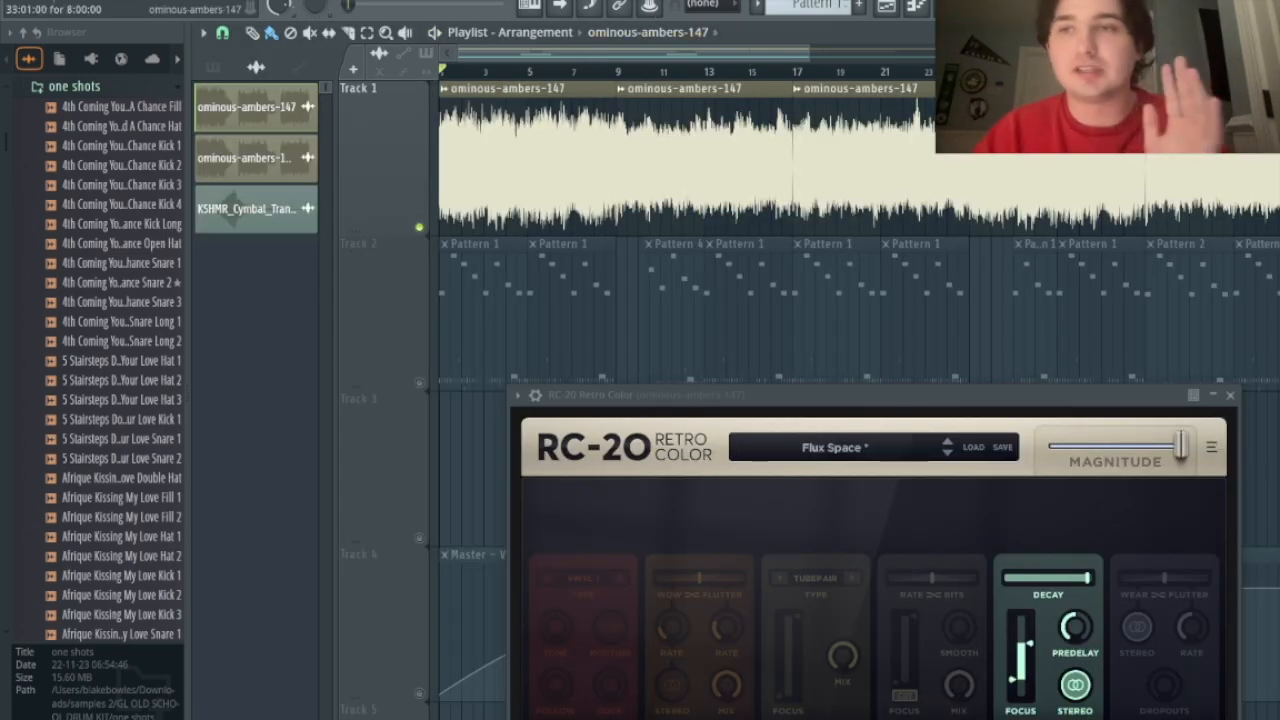
pyautogui.moveTo(1272, 72); pyautogui.dragTo(1272, 42)
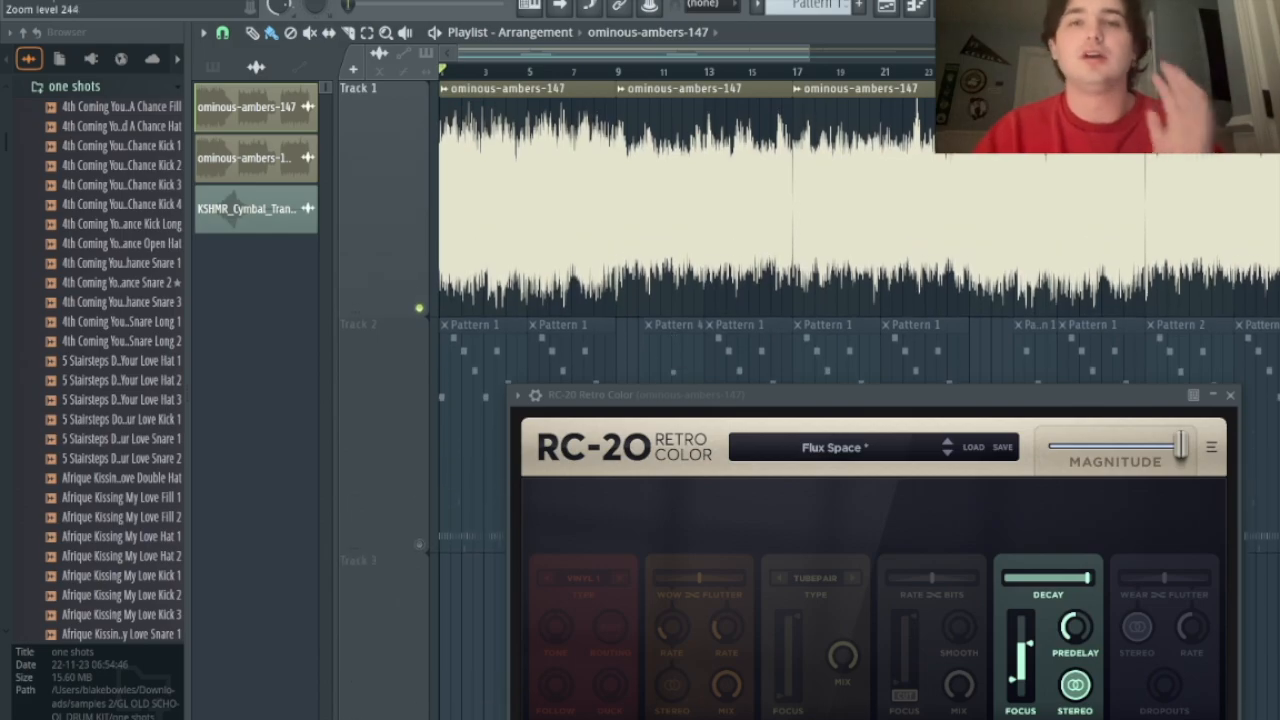
pyautogui.moveTo(809, 50); pyautogui.dragTo(1054, 345)
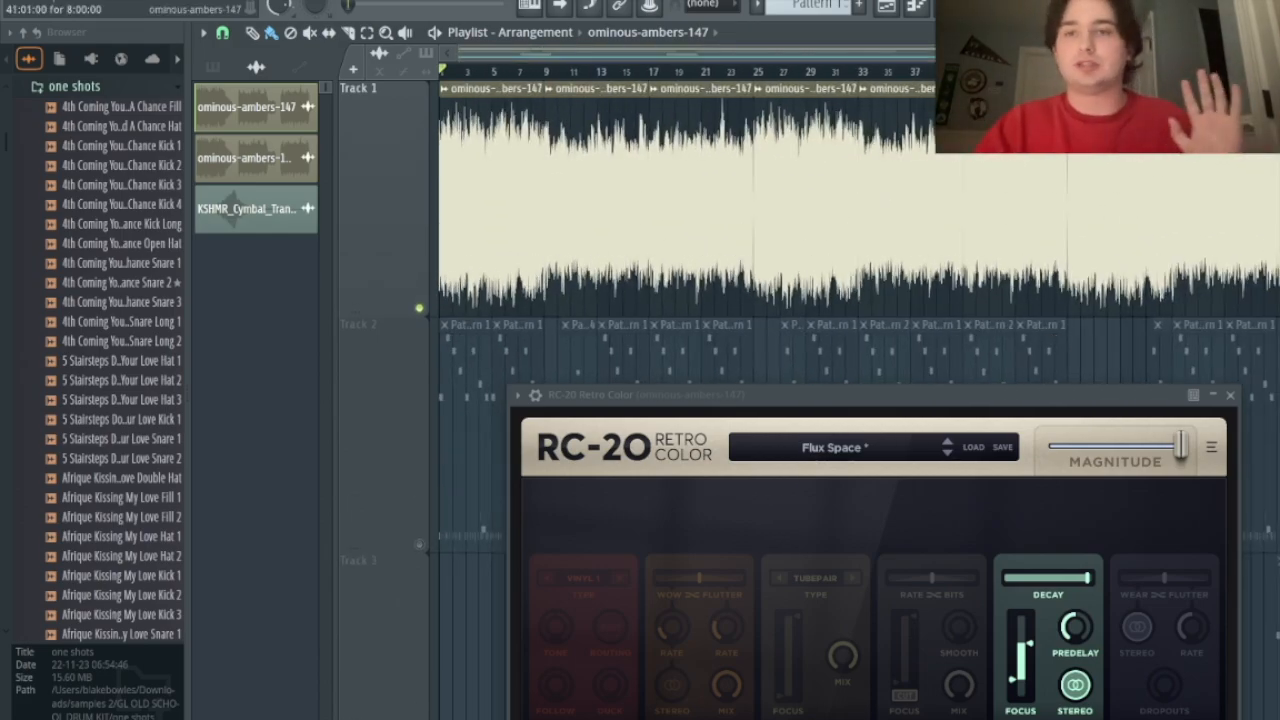
pyautogui.moveTo(1045, 52); pyautogui.dragTo(1188, 188)
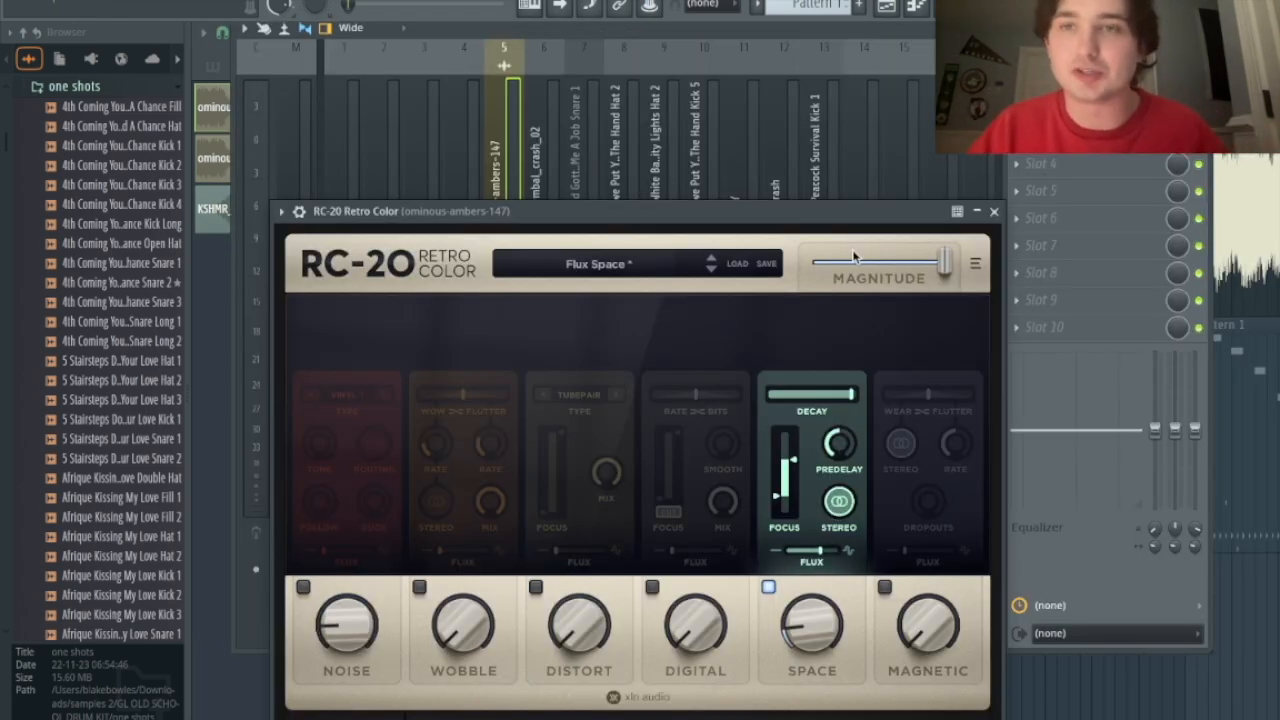
pyautogui.click(994, 212)
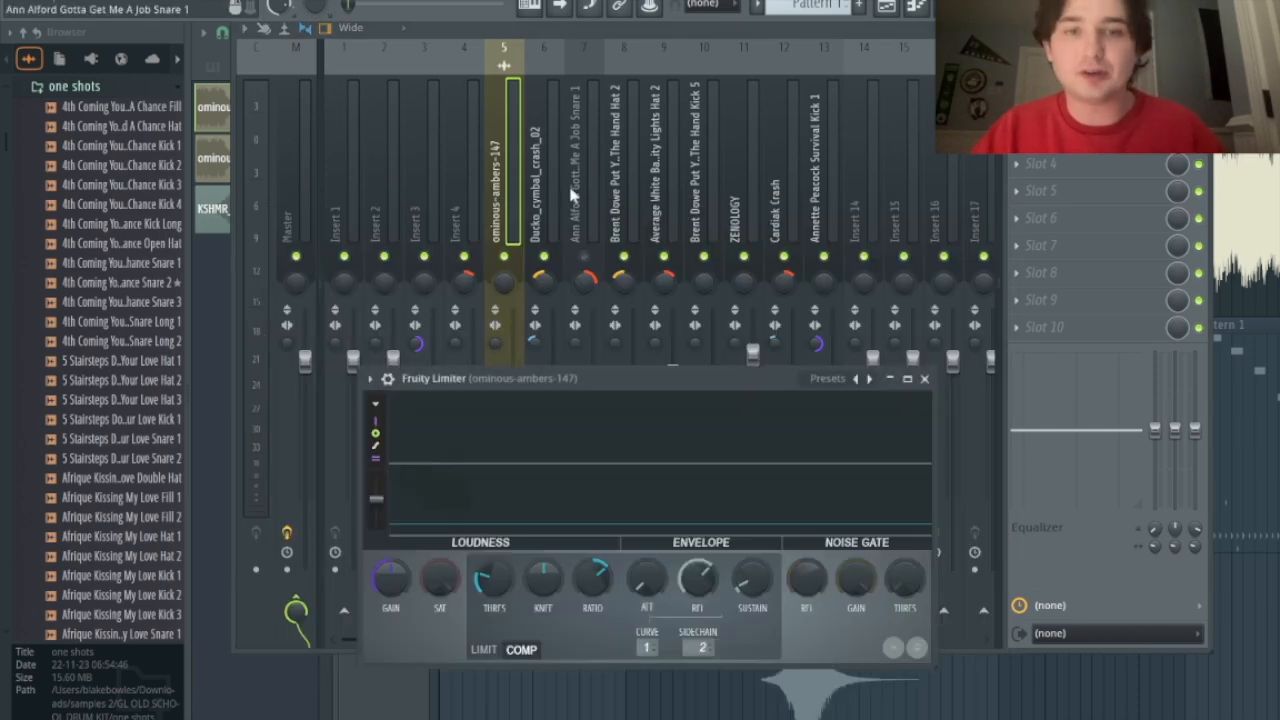
# Step: Bring the mixer forward and select the kick, hand kick and cymbal crash inserts (13, 10, 6)
pyautogui.click(519, 201)
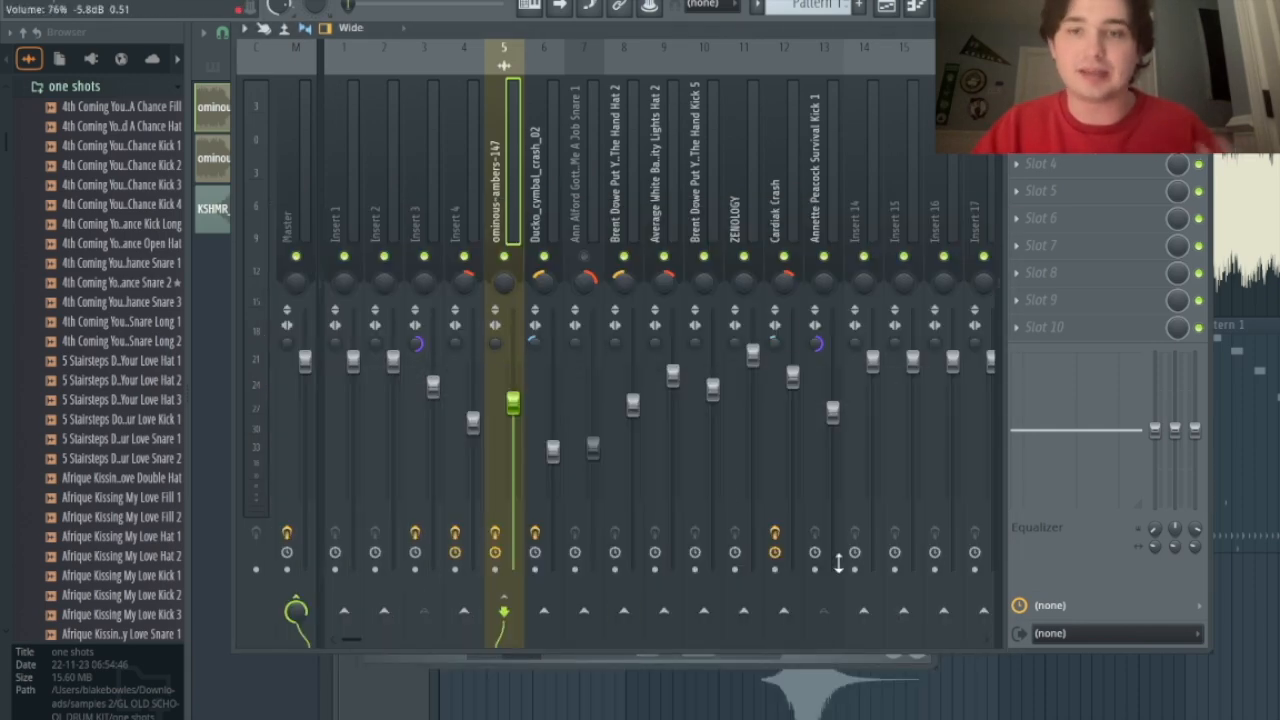
pyautogui.click(818, 185)
pyautogui.click(704, 175)
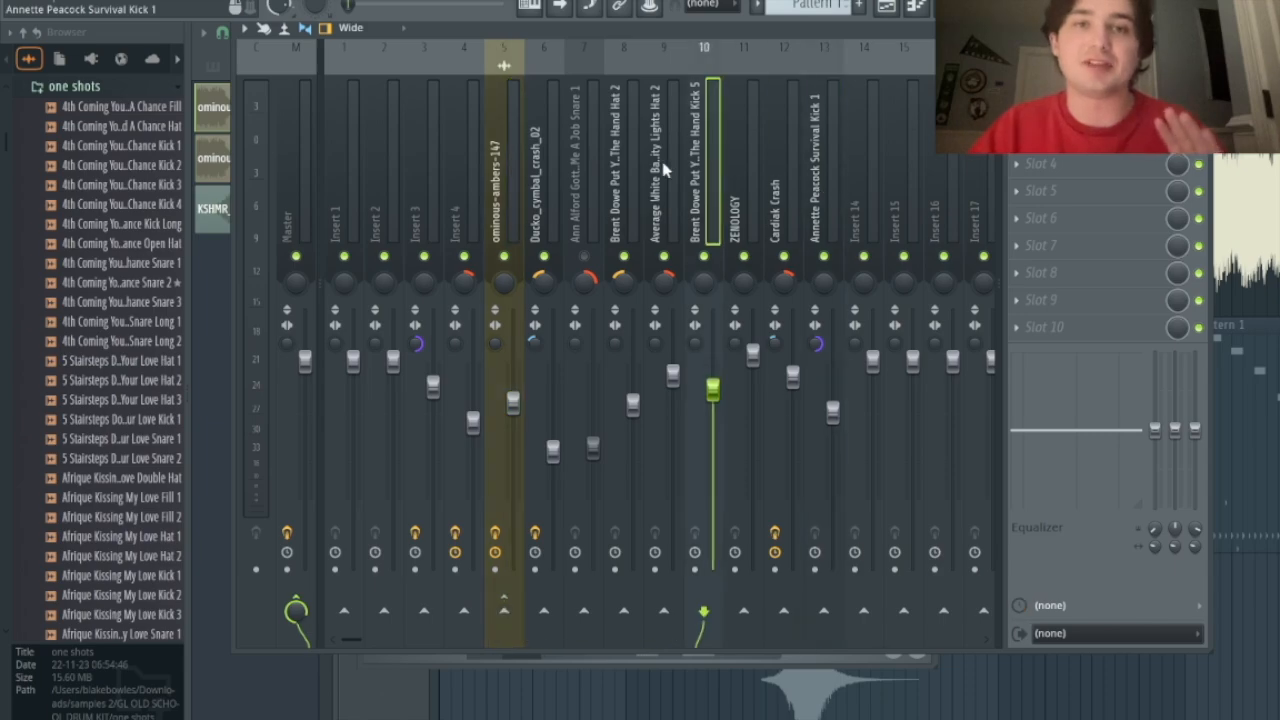
pyautogui.click(553, 170)
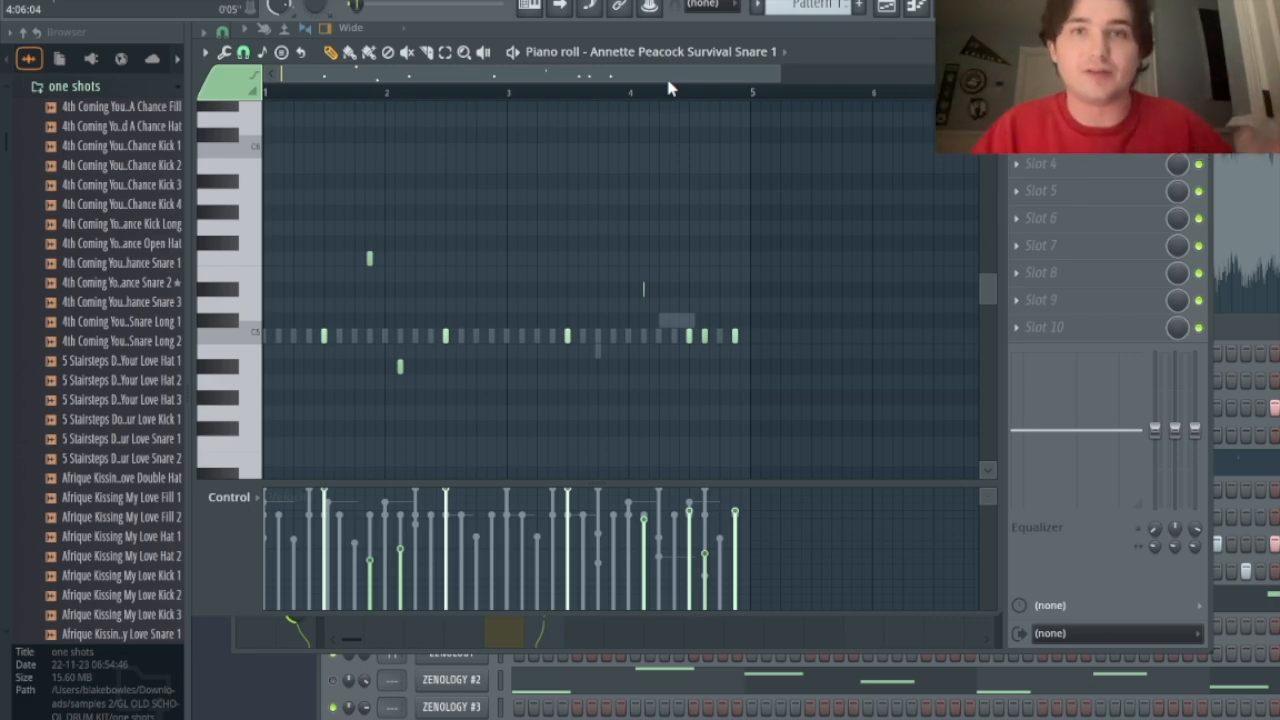
# Step: Preview the Survival Snare 1 pattern and select only its single high note
pyautogui.click(62, 61)
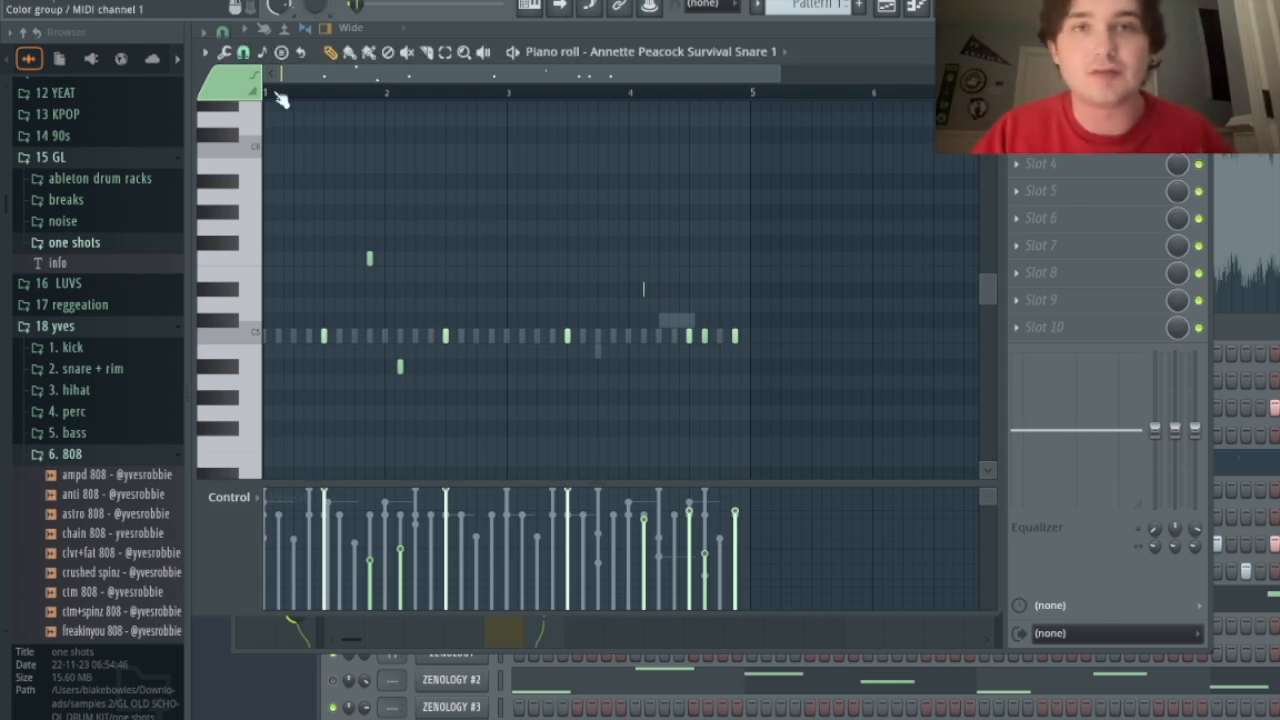
pyautogui.press('space')
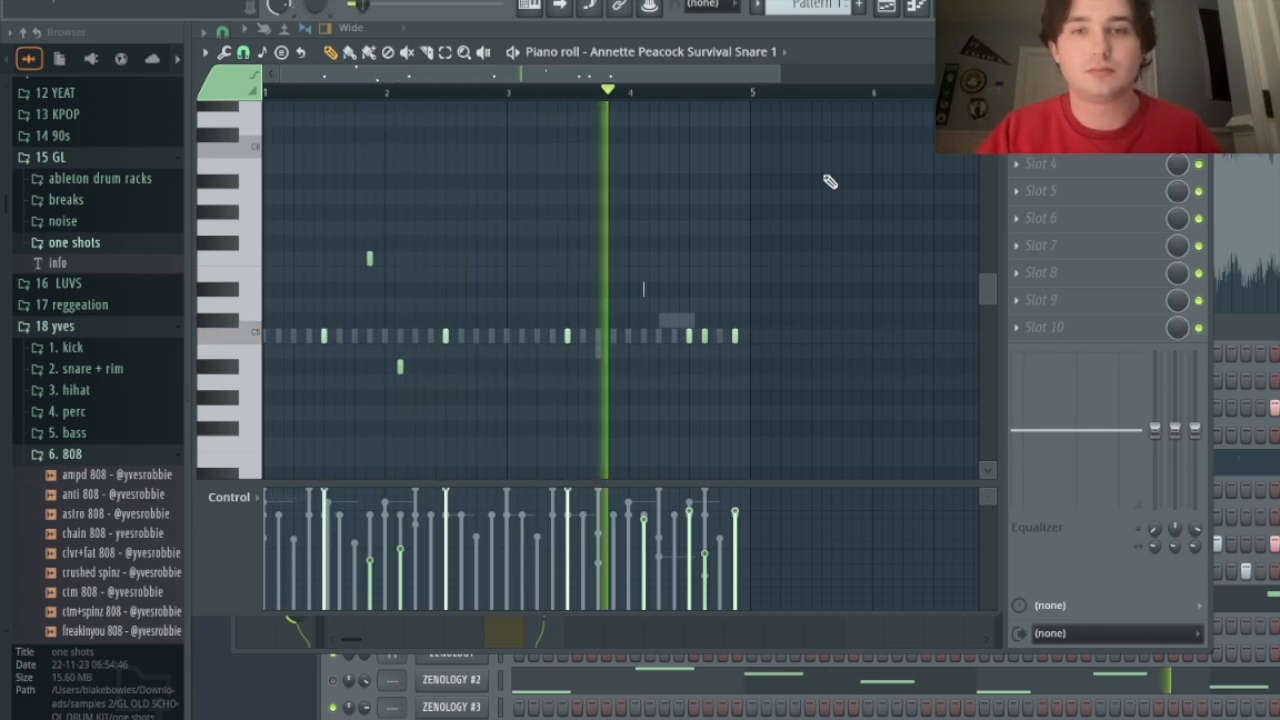
pyautogui.press('space')
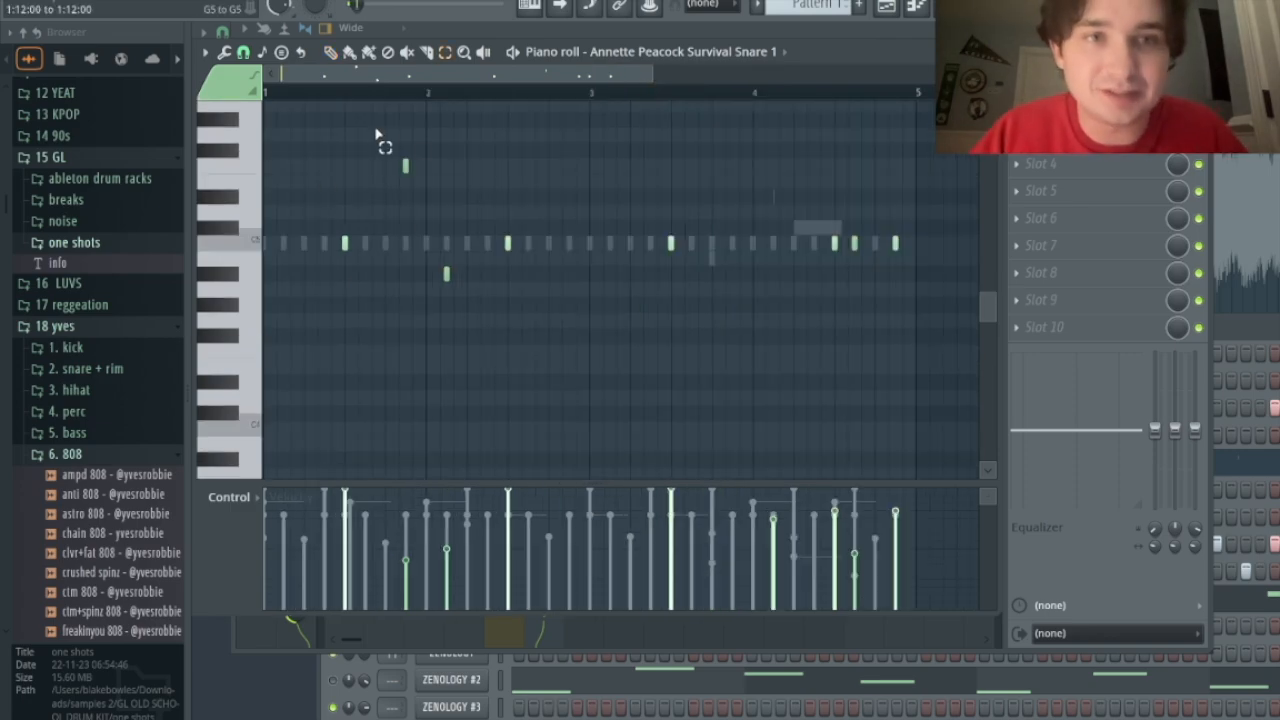
pyautogui.moveTo(335, 255); pyautogui.dragTo(849, 241)
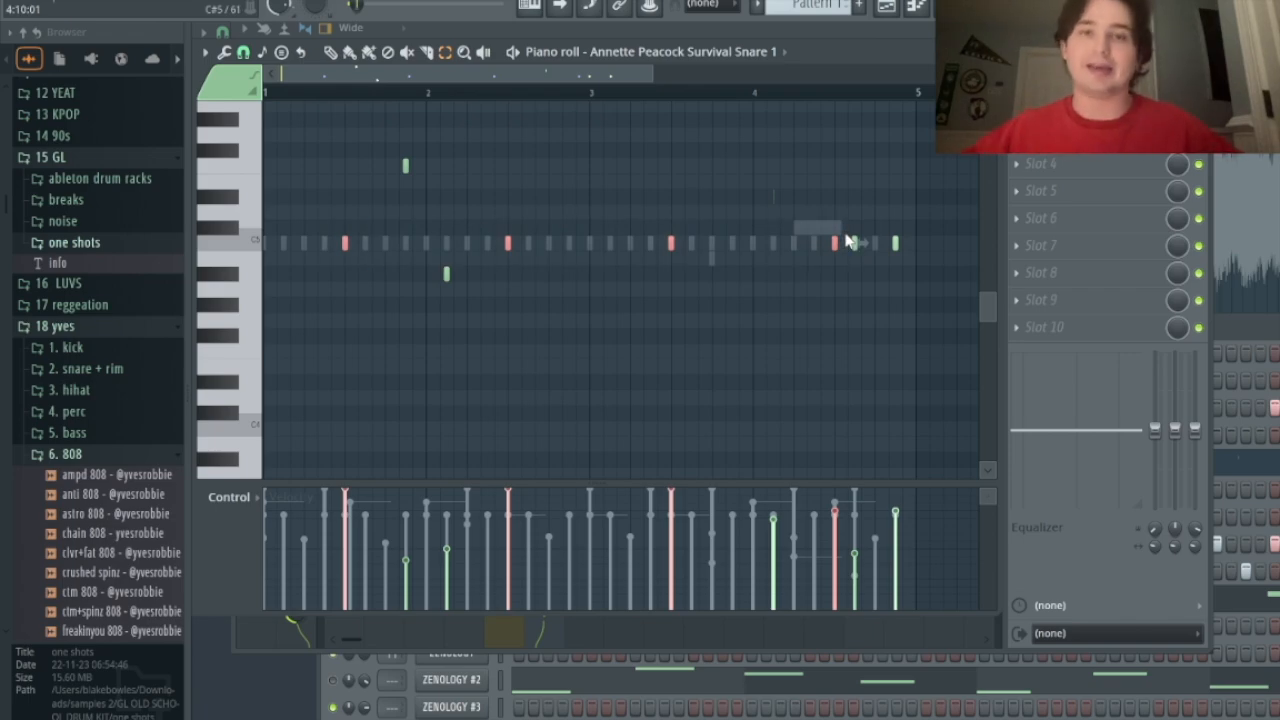
pyautogui.moveTo(380, 163); pyautogui.dragTo(449, 362)
pyautogui.moveTo(780, 190); pyautogui.dragTo(290, 160)
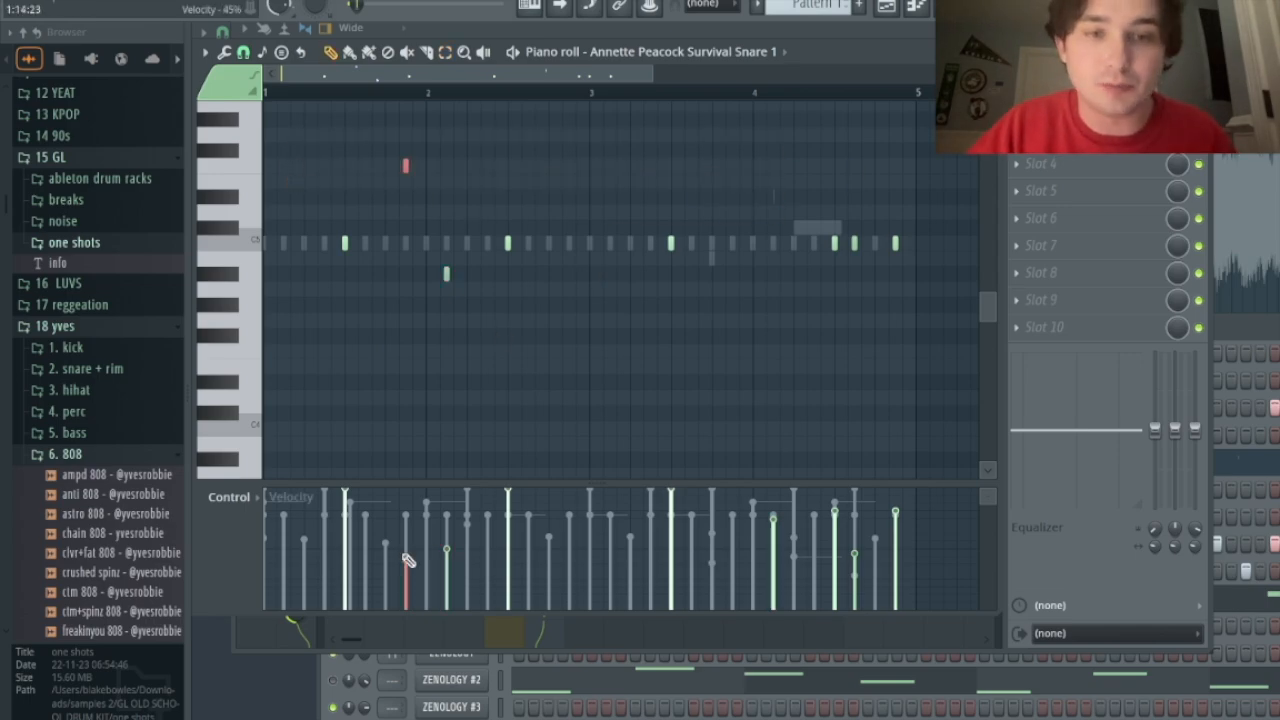
# Step: Switch the piano roll control lane to Note pan and play the pattern from bar 3
pyautogui.click(248, 502)
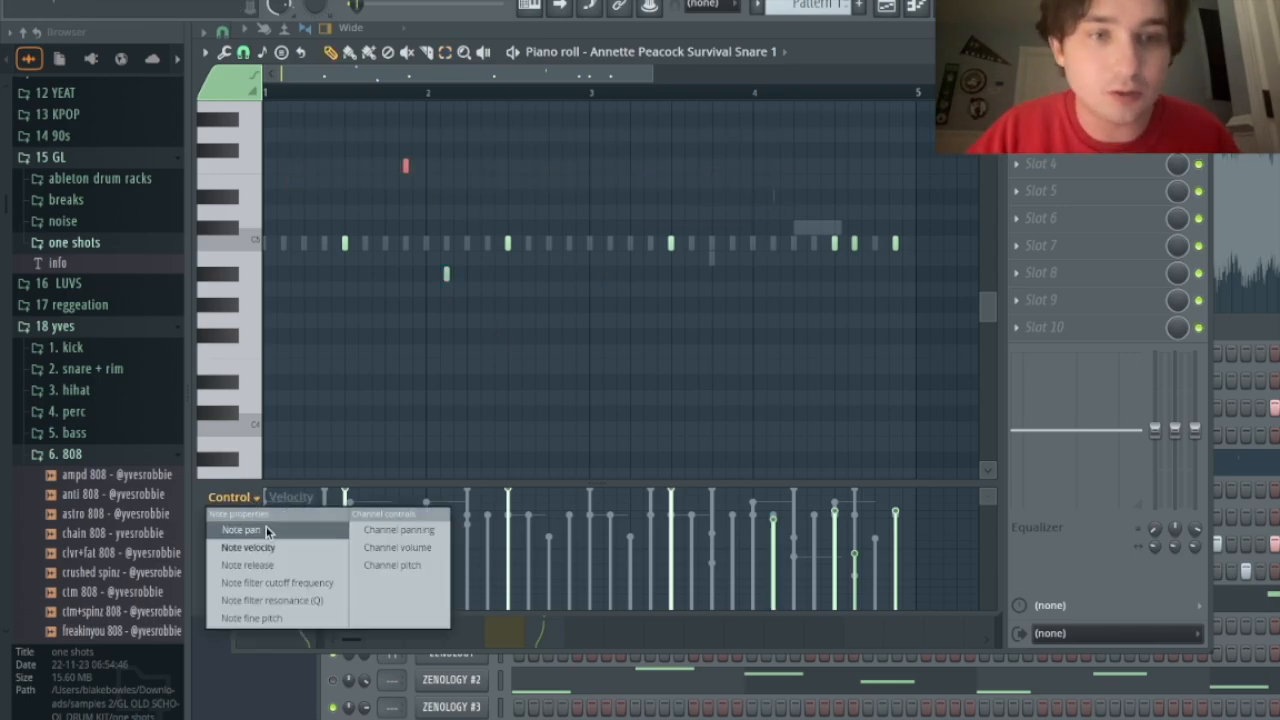
pyautogui.click(266, 528)
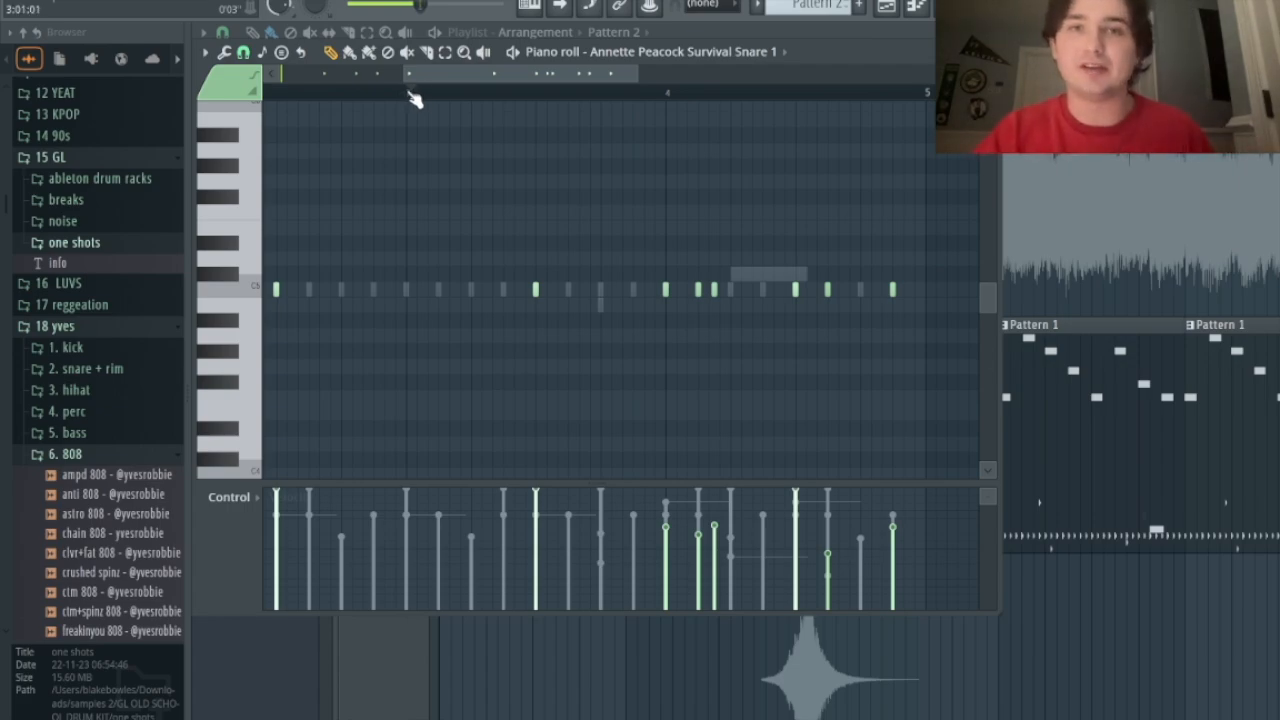
pyautogui.press('space')
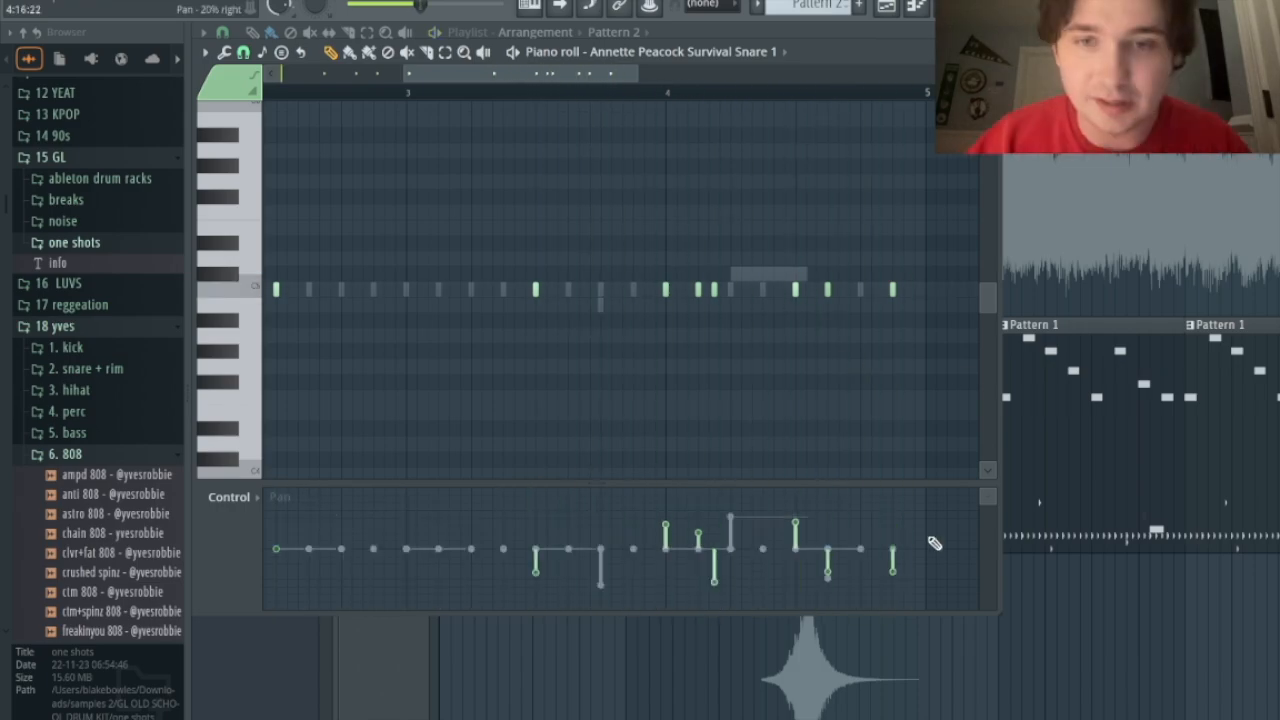
# Step: Switch the piano roll control lane back to Note velocity
pyautogui.click(223, 526)
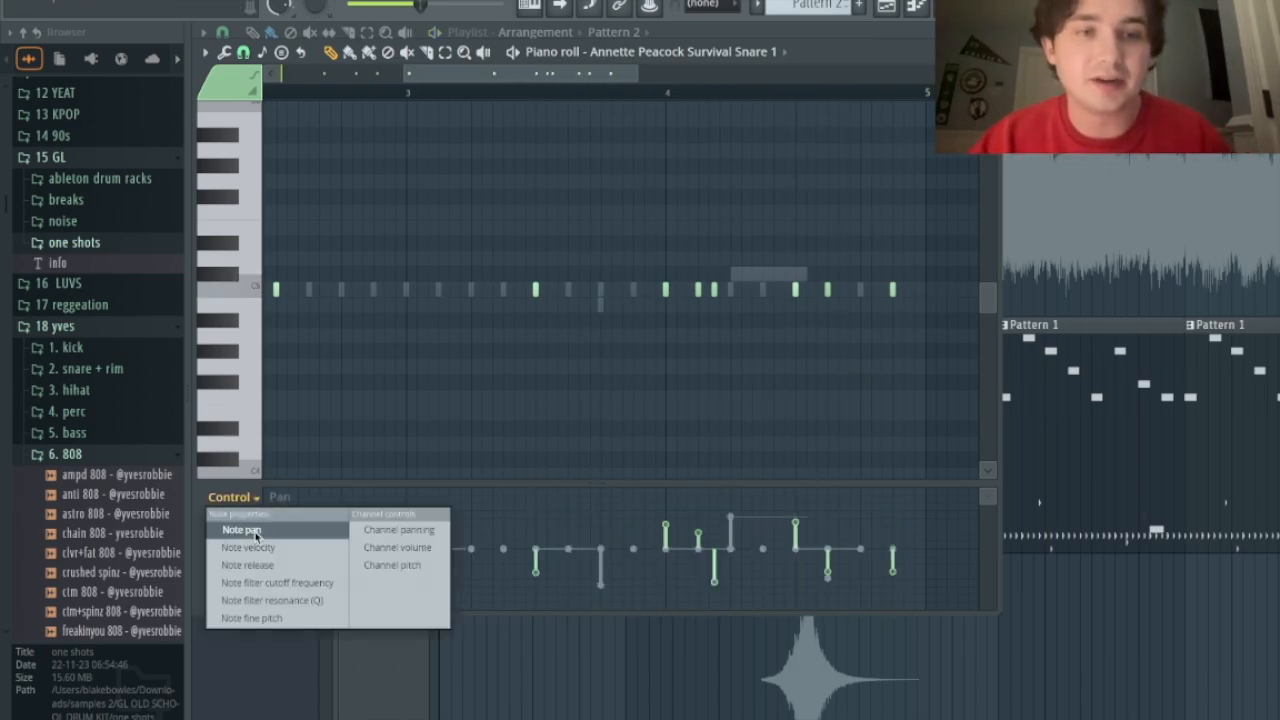
pyautogui.click(238, 526)
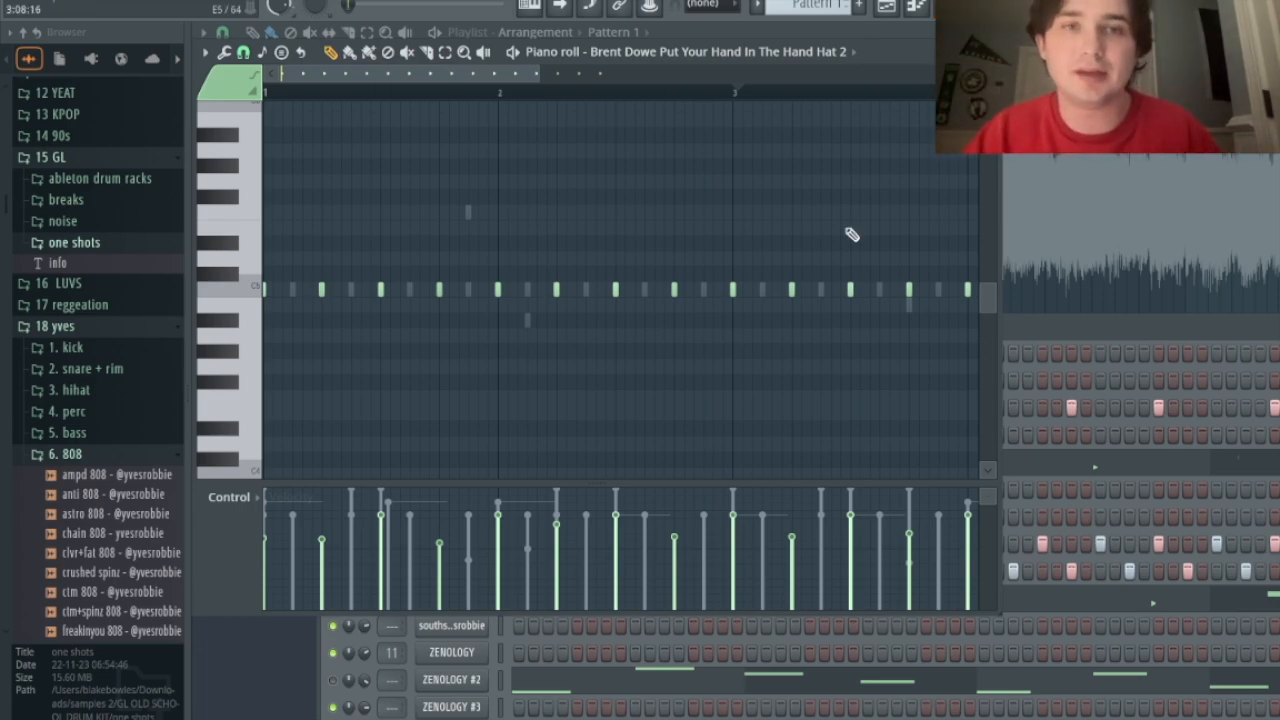
# Step: Audition the hi-hat pattern while opening and closing the mixer
pyautogui.press('space')
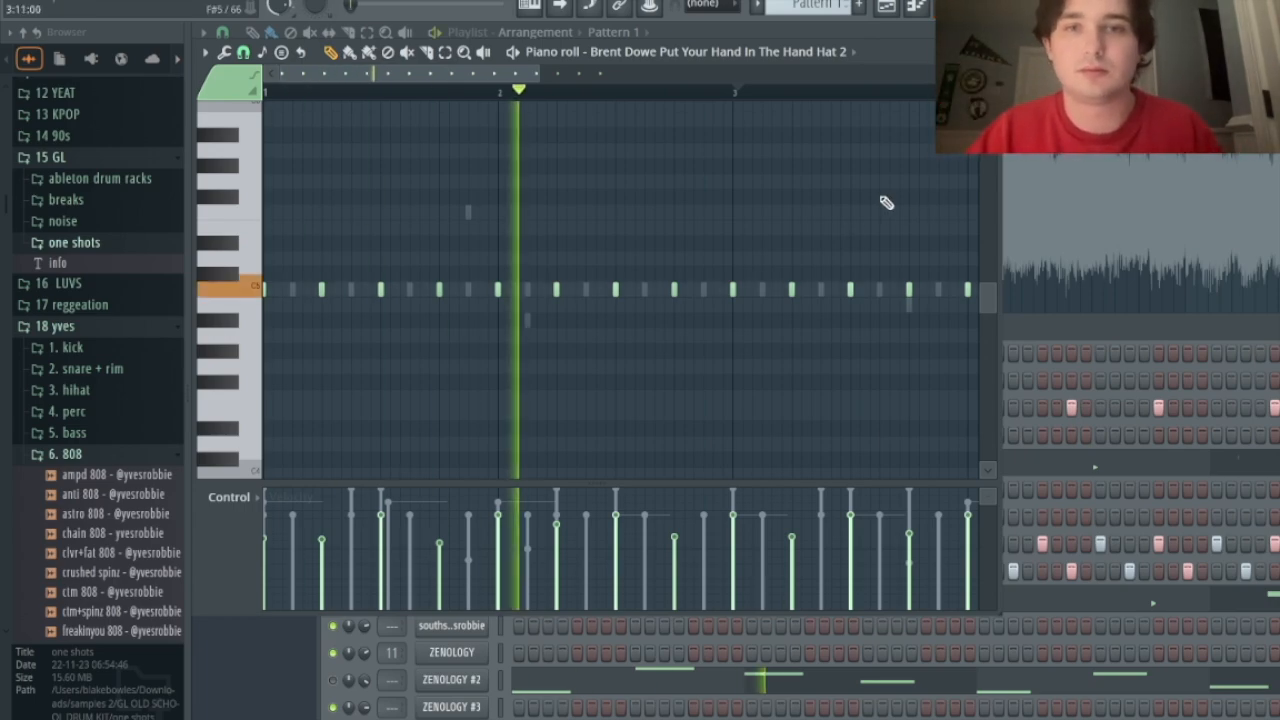
pyautogui.press('space')
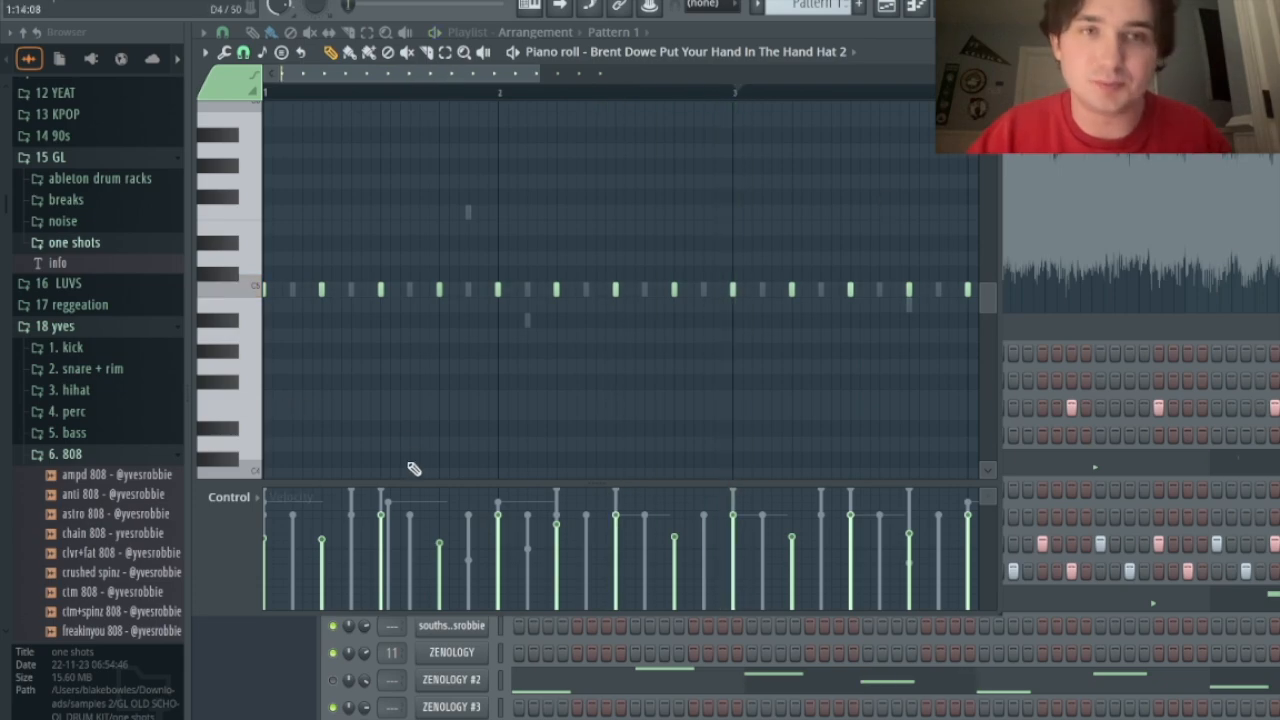
pyautogui.click(975, 5)
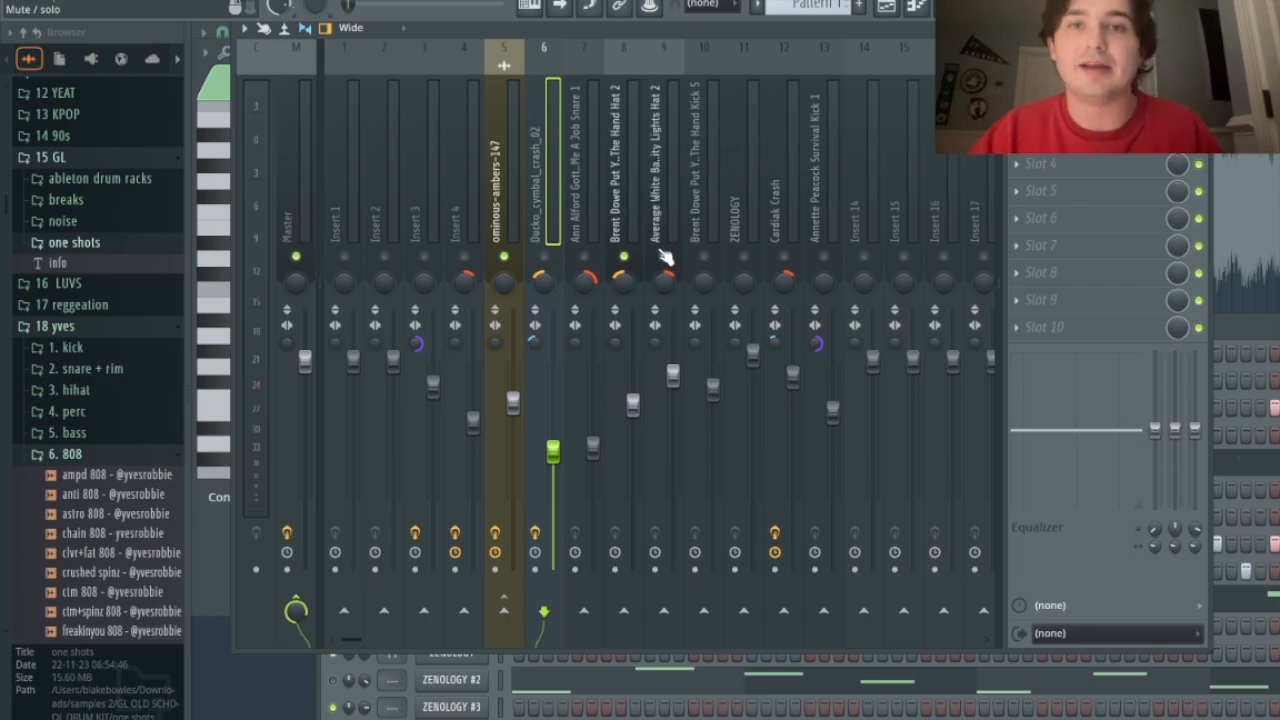
pyautogui.press('space')
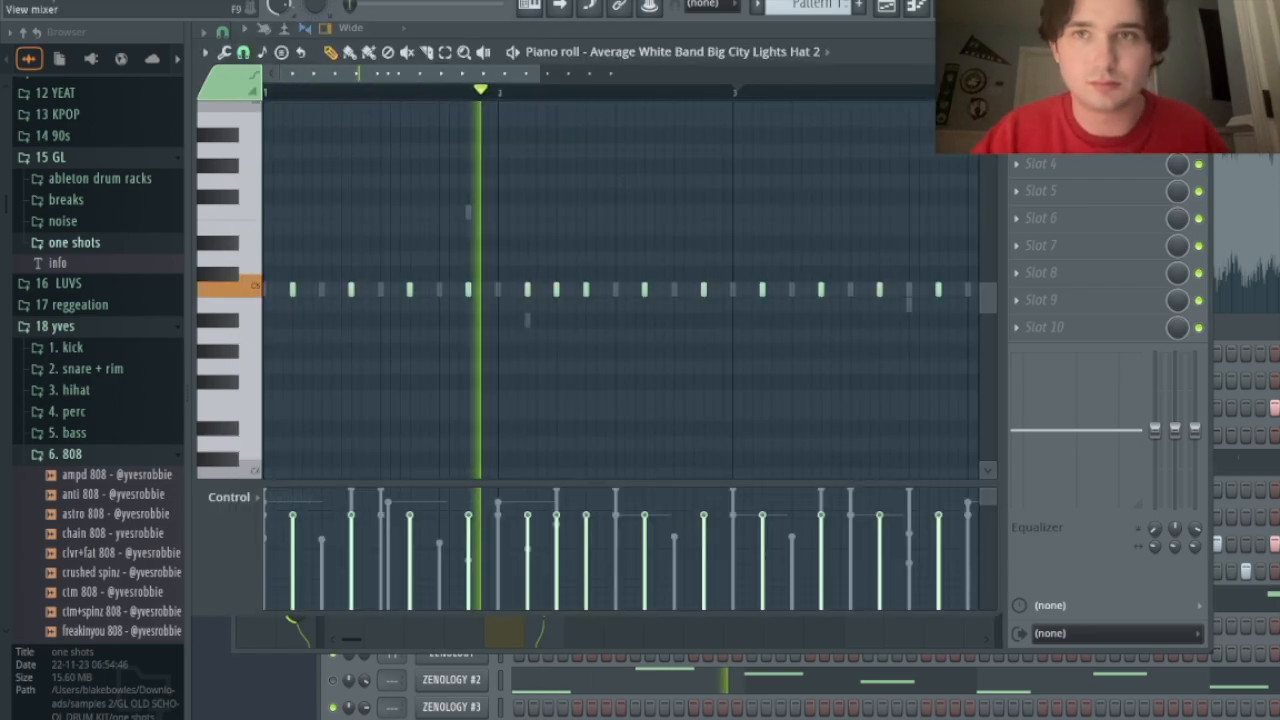
pyautogui.click(975, 5)
pyautogui.click(975, 5)
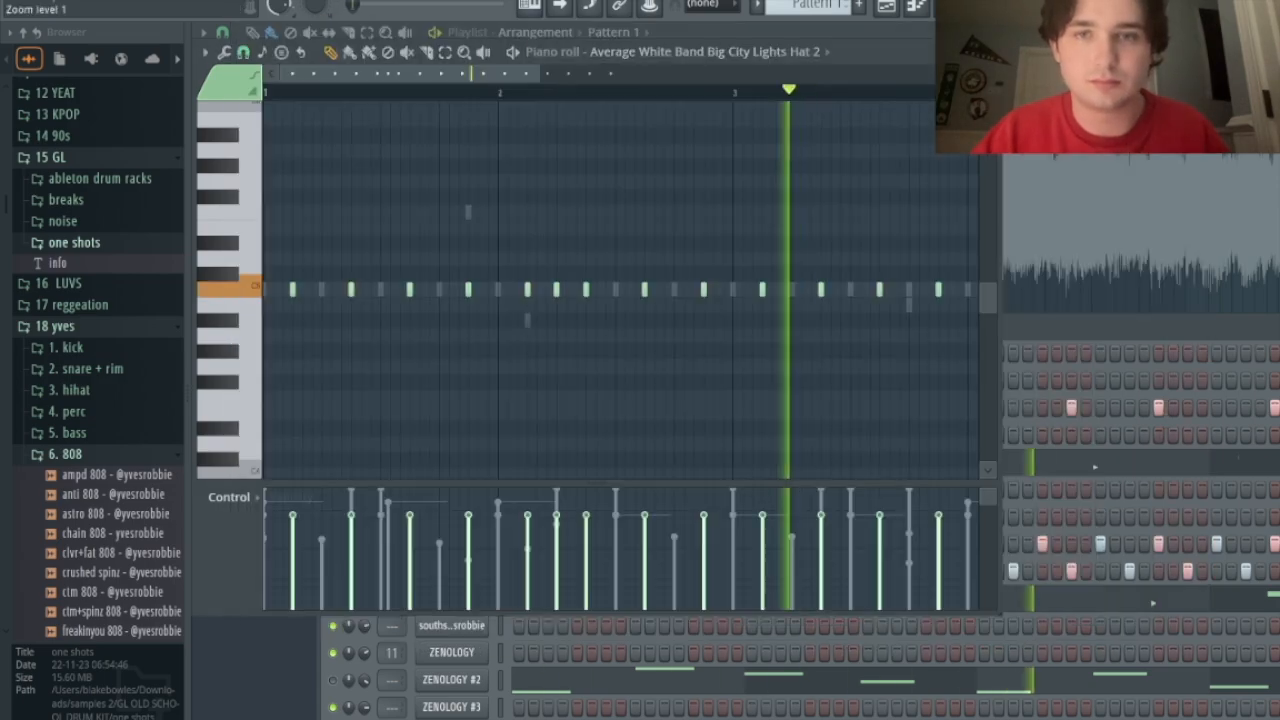
pyautogui.press('space')
# Step: Scroll to the crash patterns and audition the Cardiak Crash and cymbal crash patterns
pyautogui.scroll(-3, 457, 309)
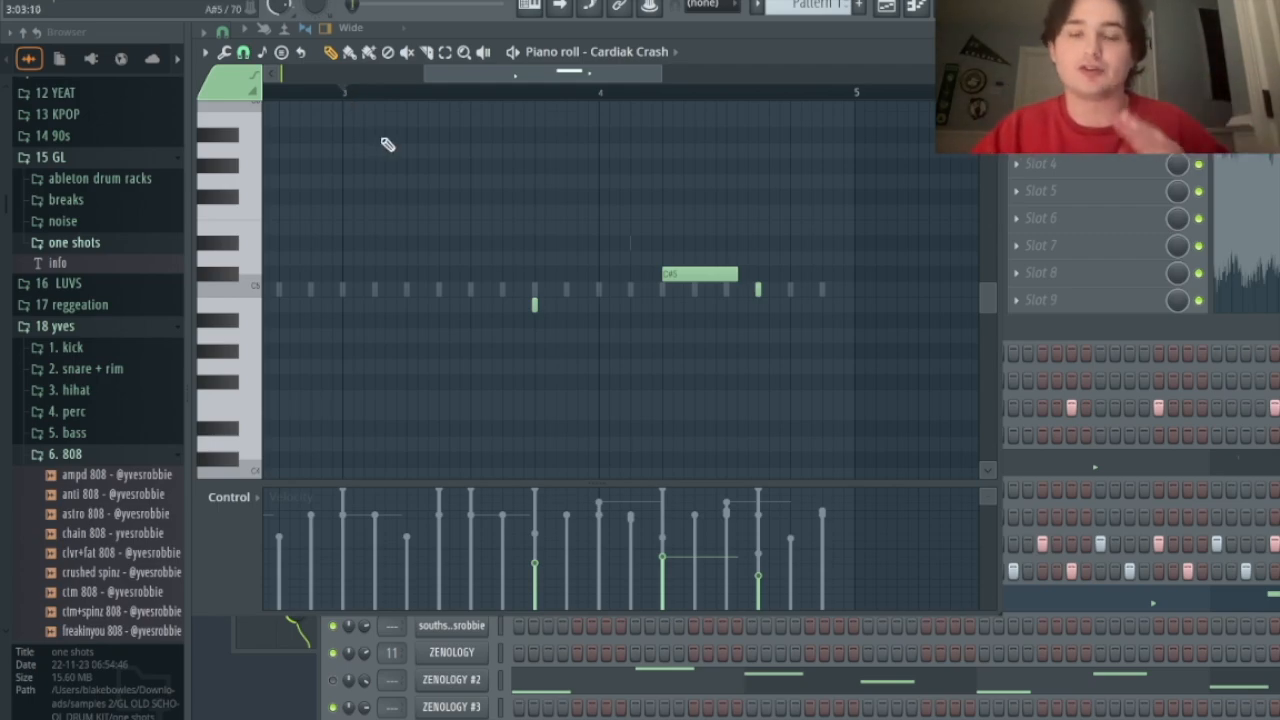
pyautogui.press('space')
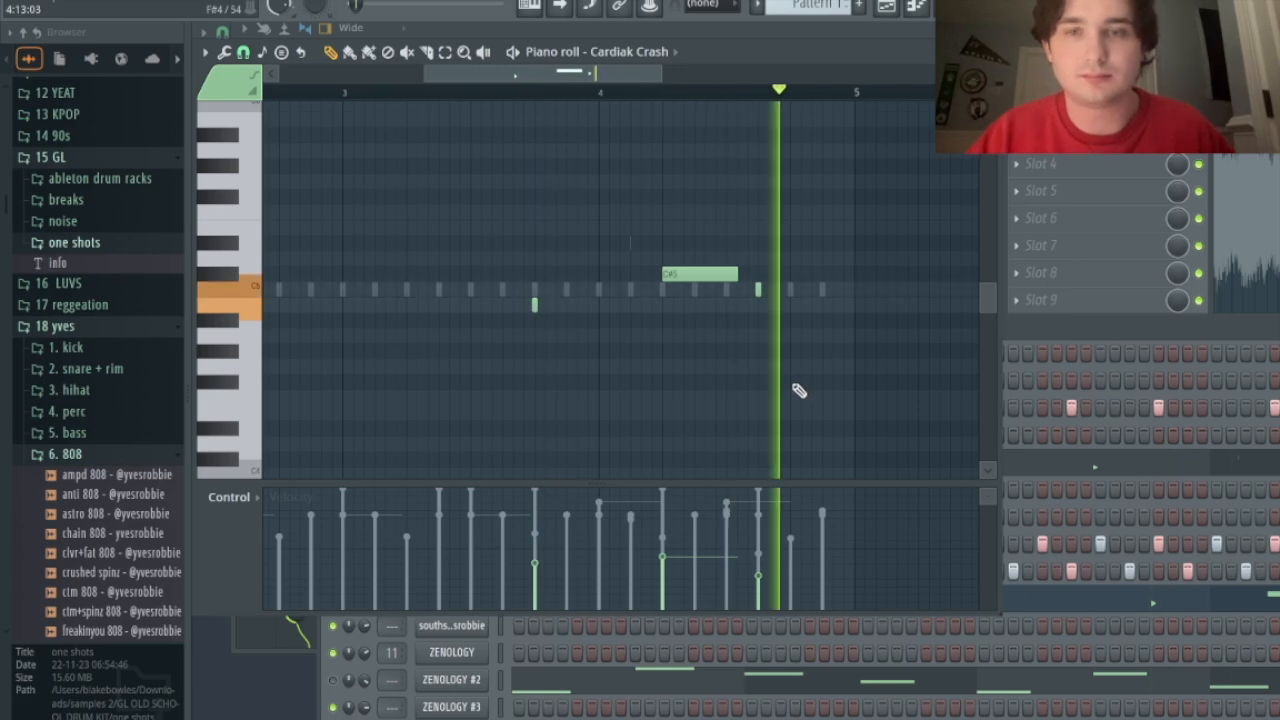
pyautogui.press('space')
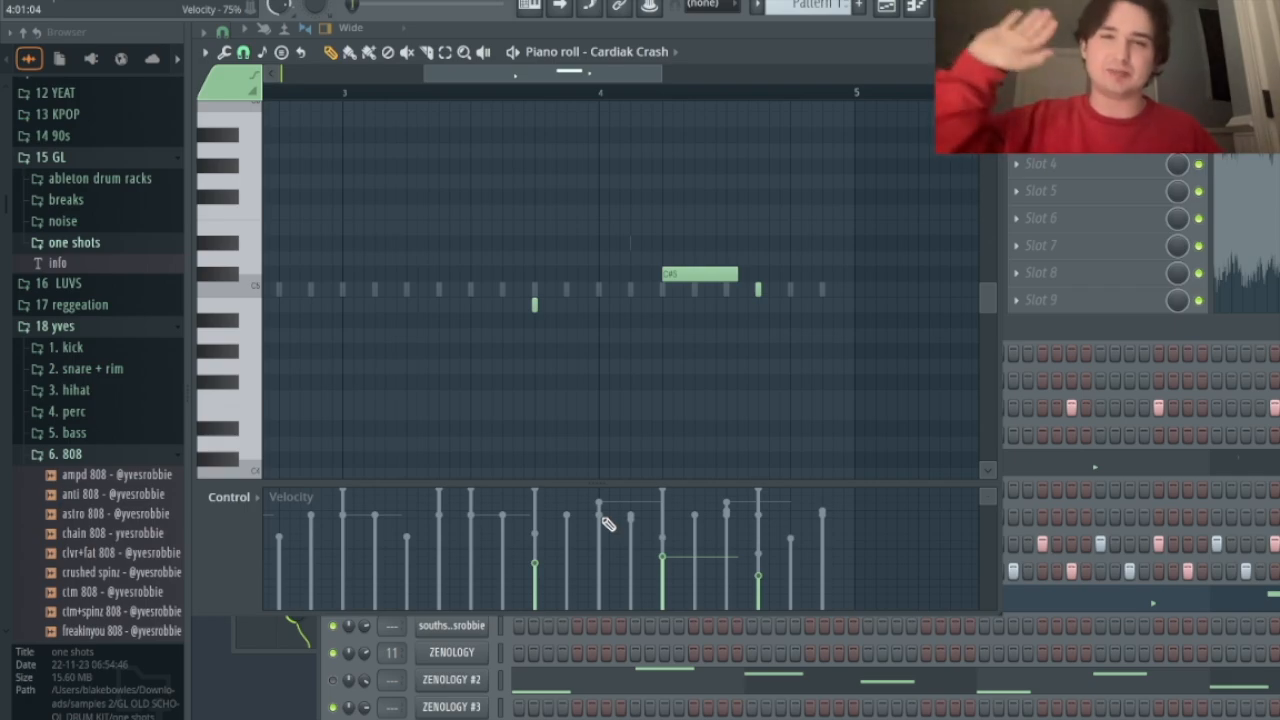
pyautogui.scroll(1, 603, 519)
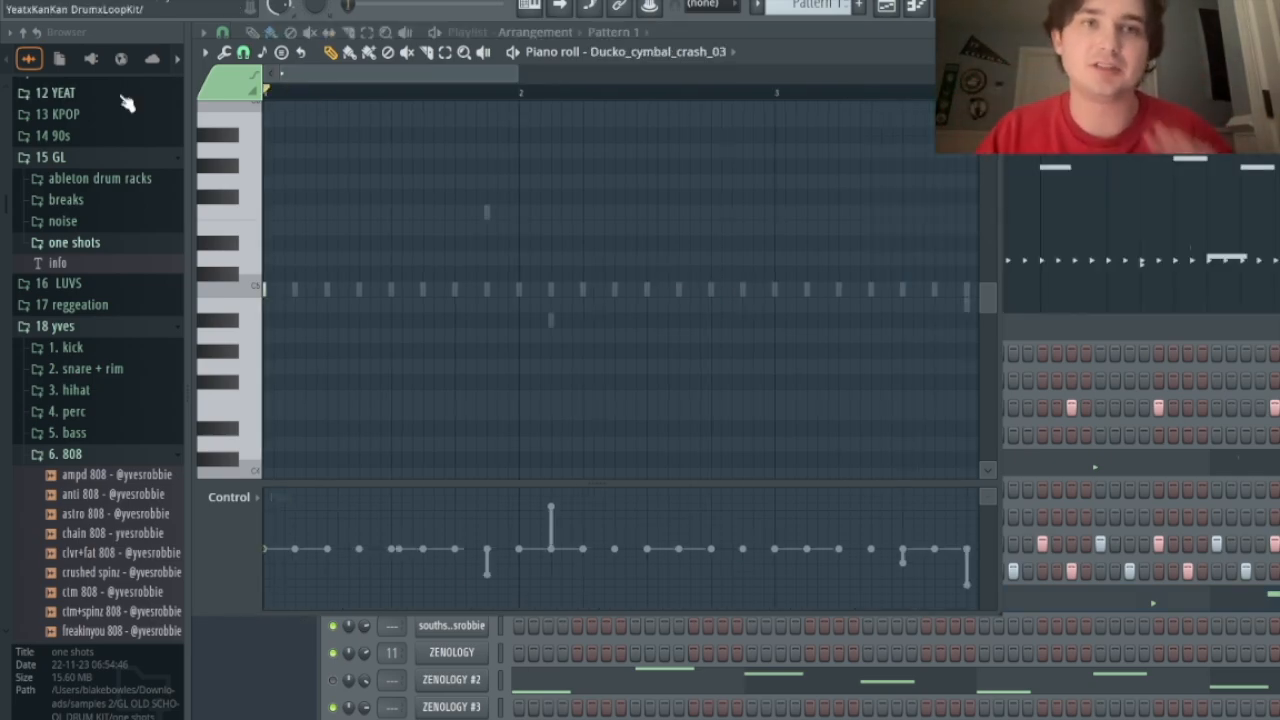
pyautogui.press('space')
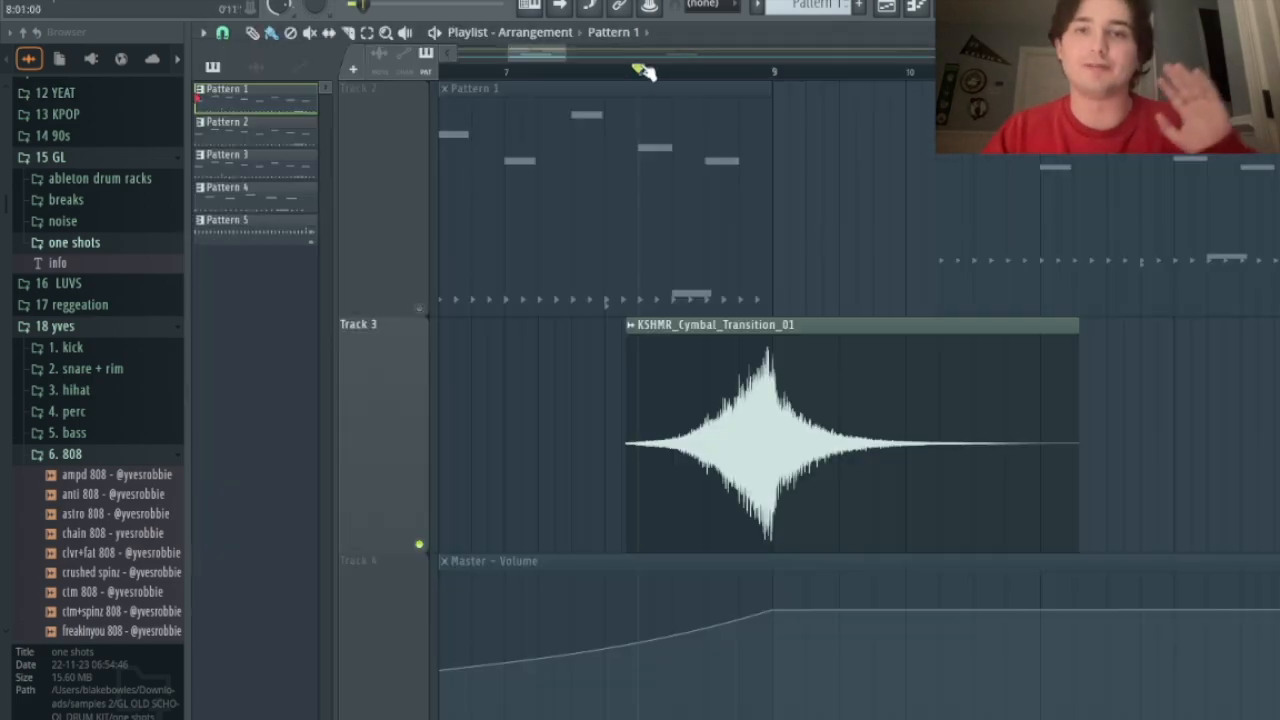
pyautogui.scroll(-5, 866, 320)
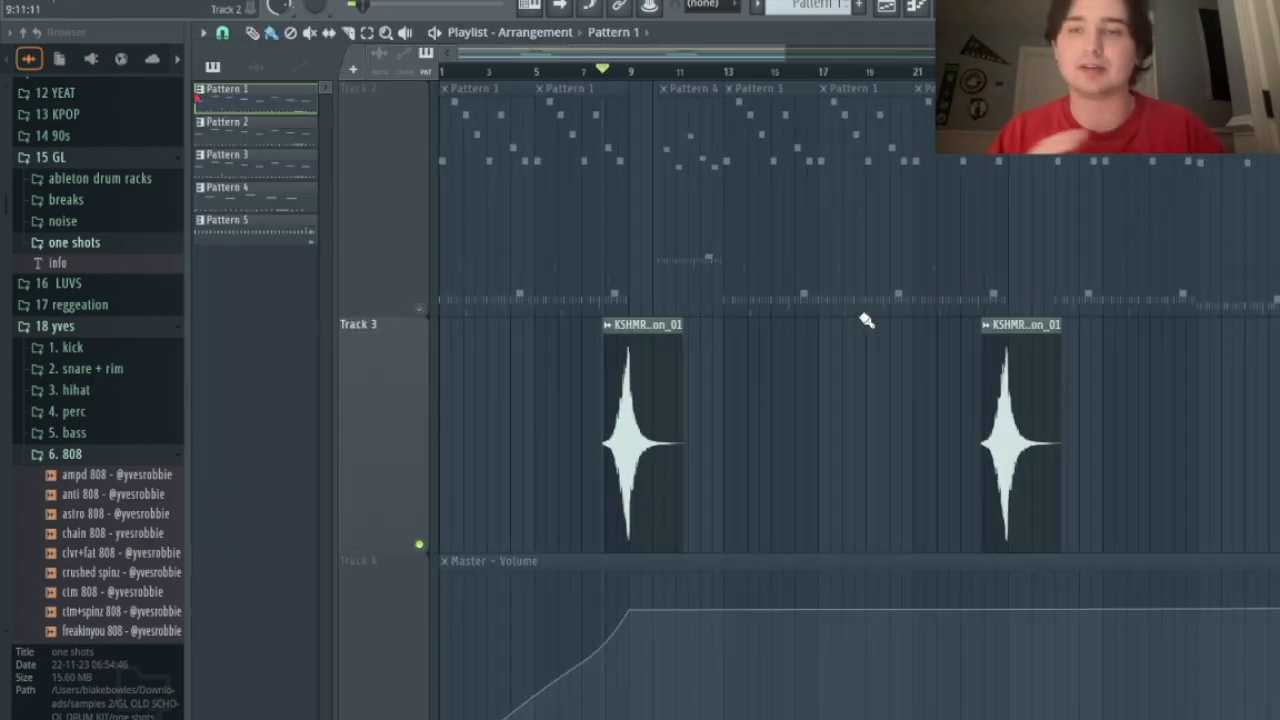
pyautogui.scroll(4, 586, 380)
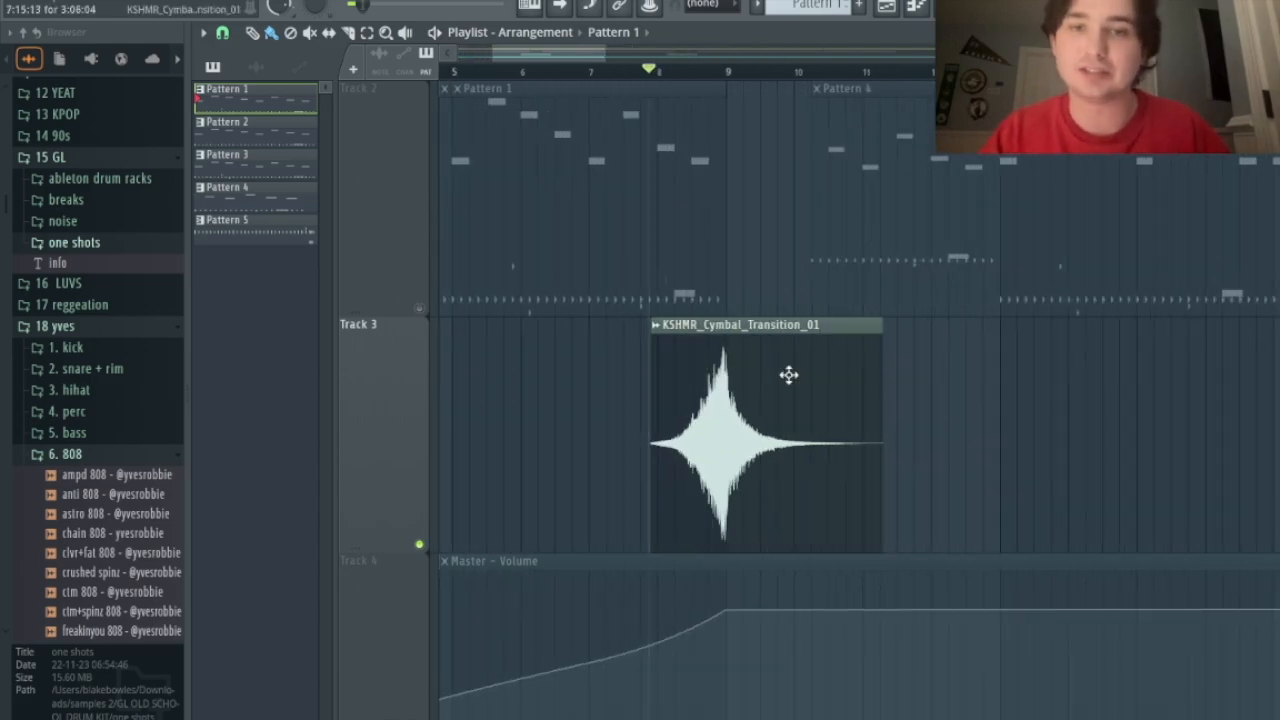
pyautogui.press('space')
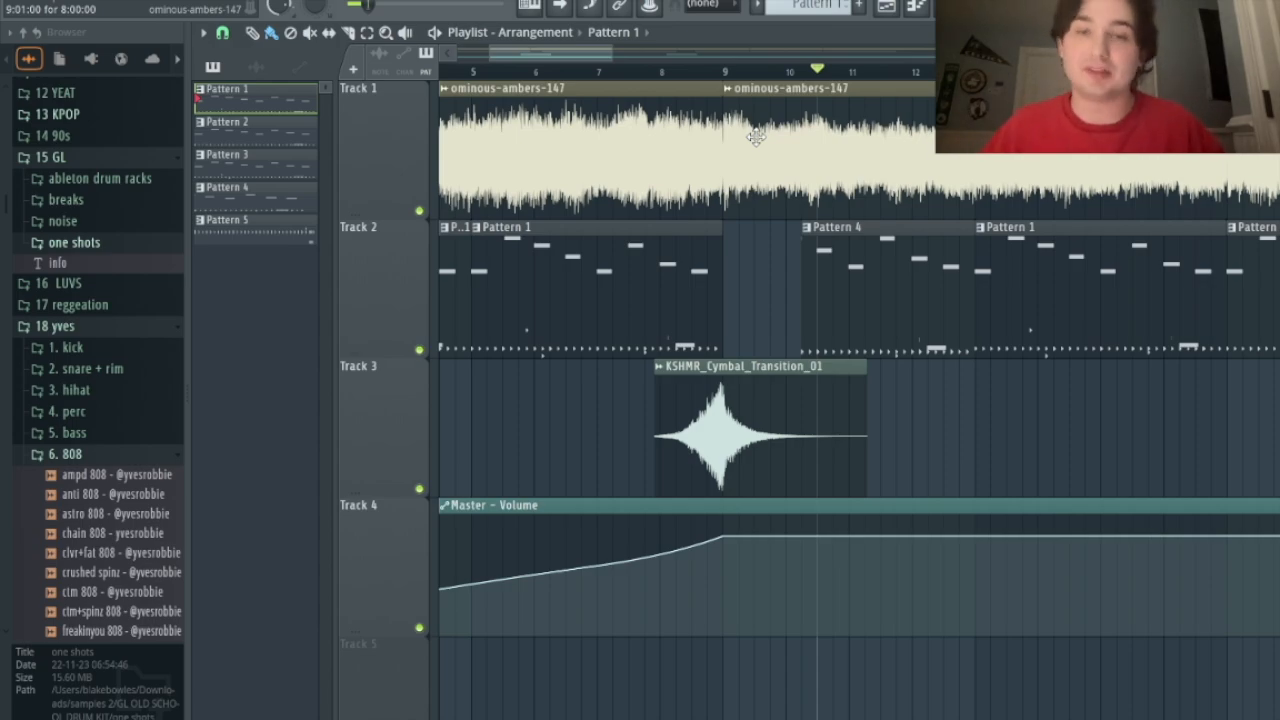
pyautogui.scroll(-4, 655, 198)
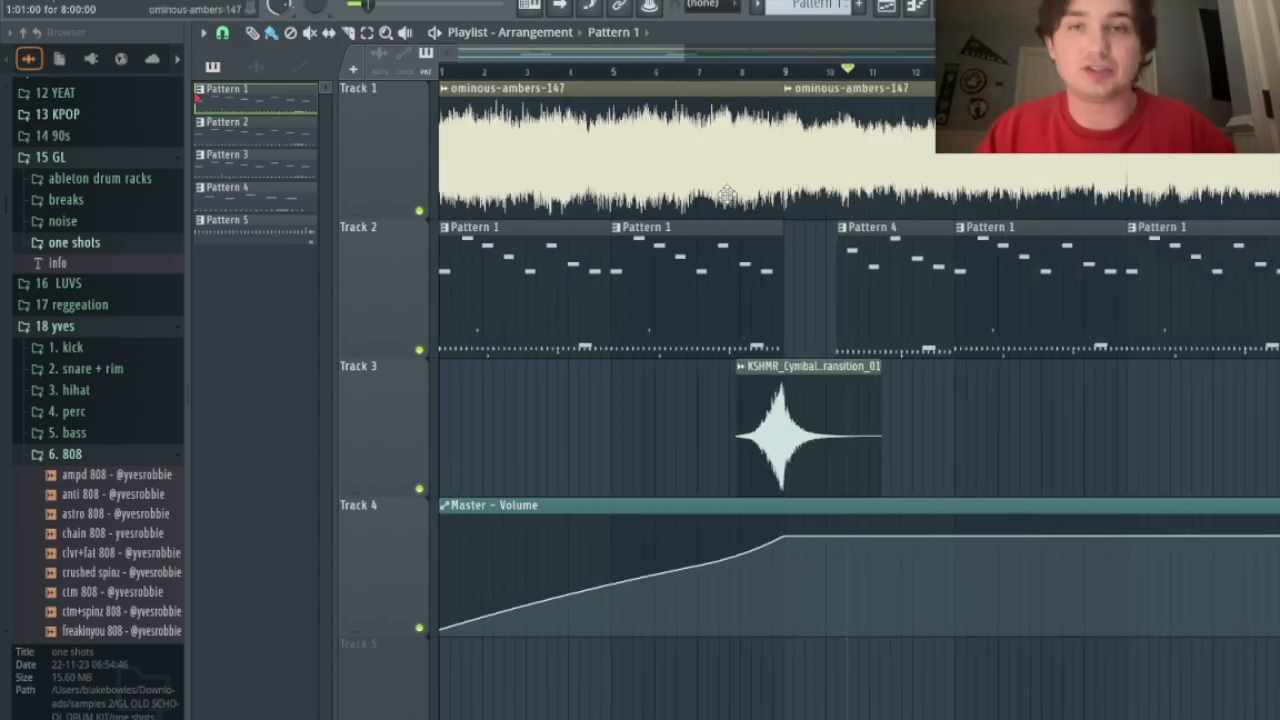
pyautogui.moveTo(505, 70); pyautogui.dragTo(427, 72)
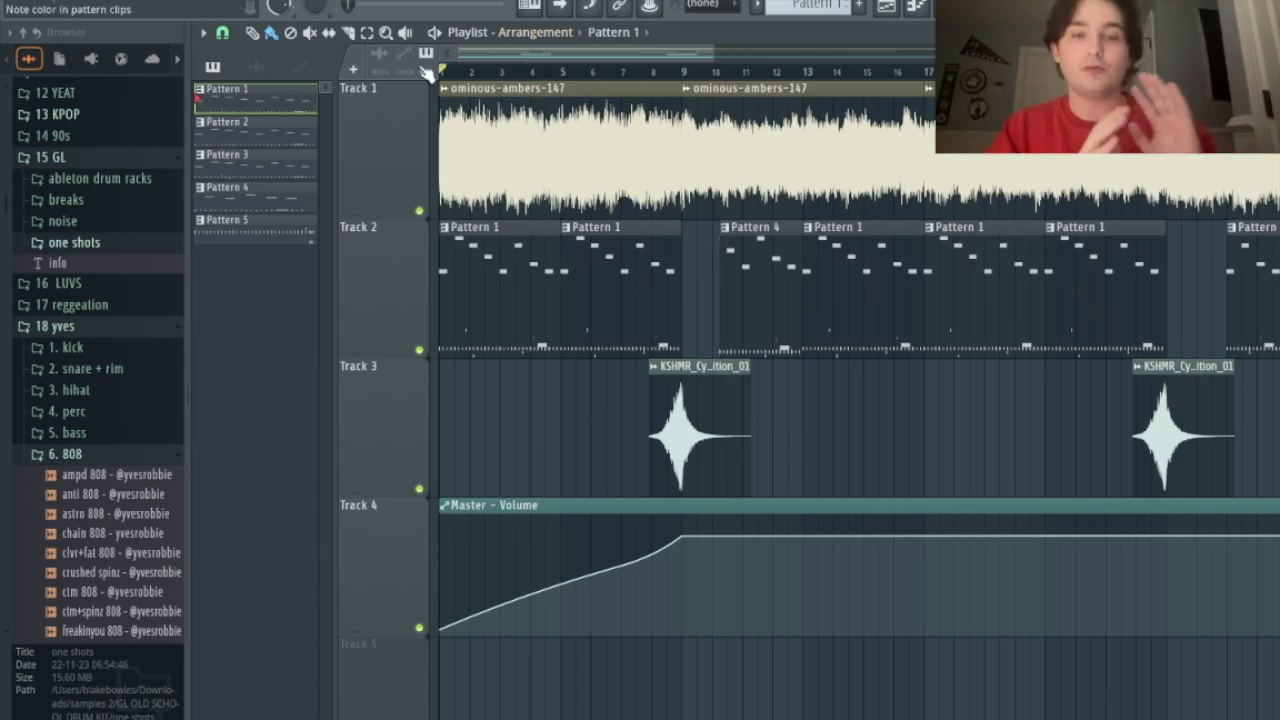
pyautogui.moveTo(446, 632)
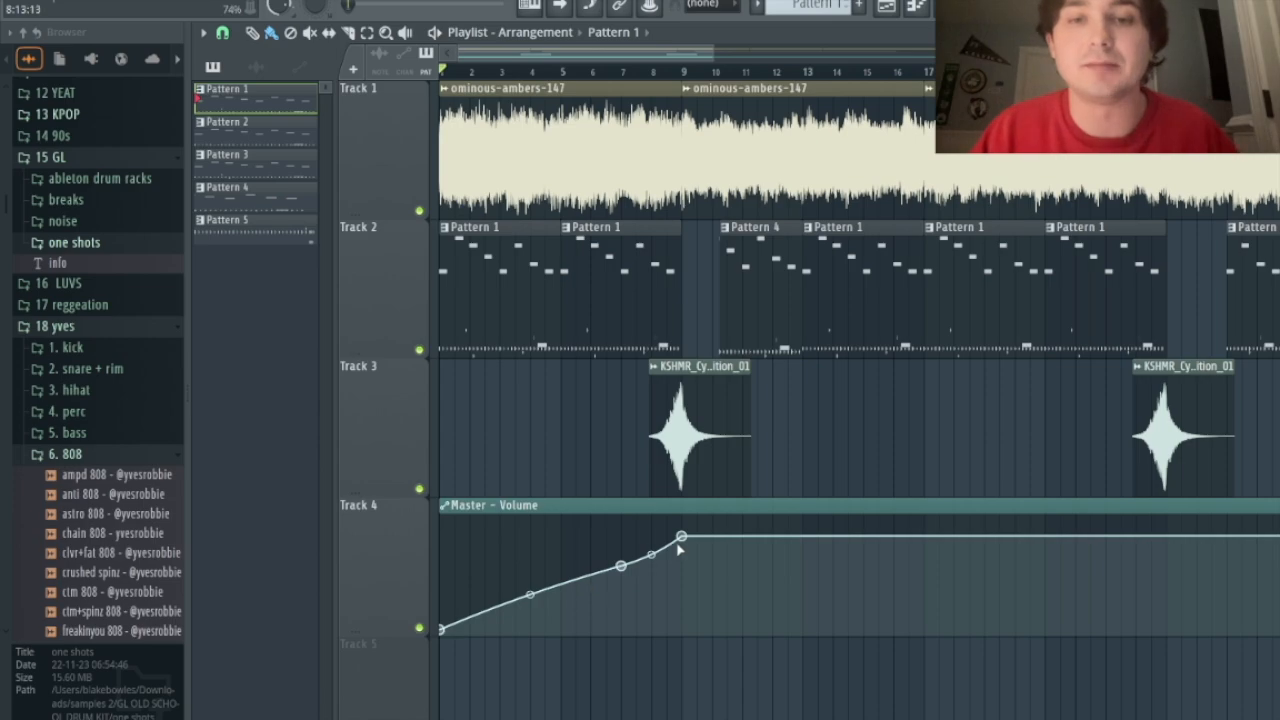
pyautogui.scroll(4, 720, 410)
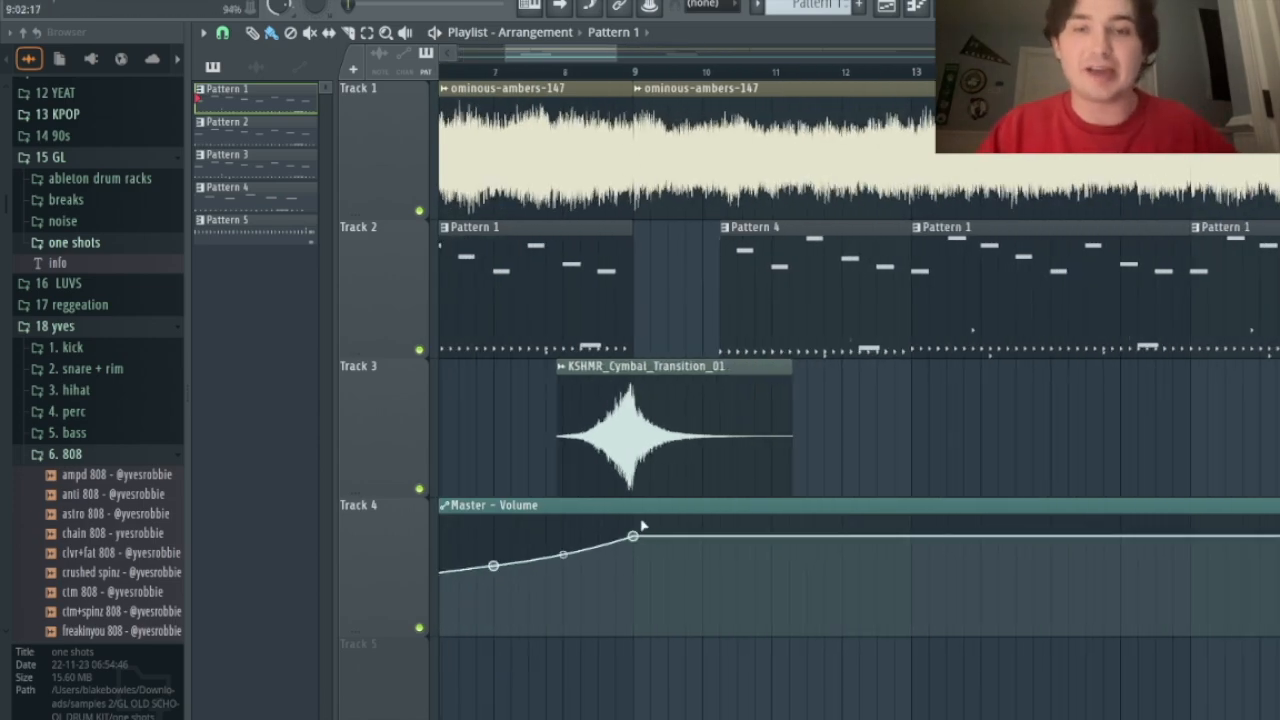
pyautogui.scroll(3, 640, 360)
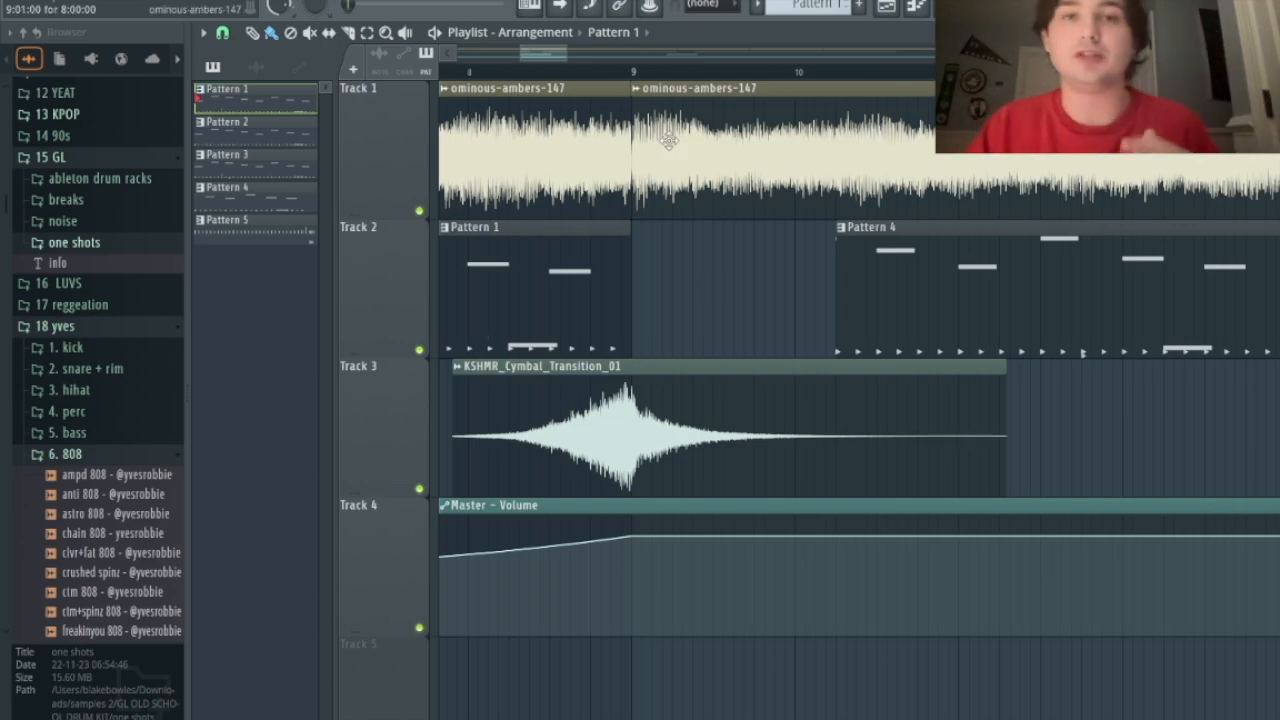
pyautogui.scroll(-2, 698, 157)
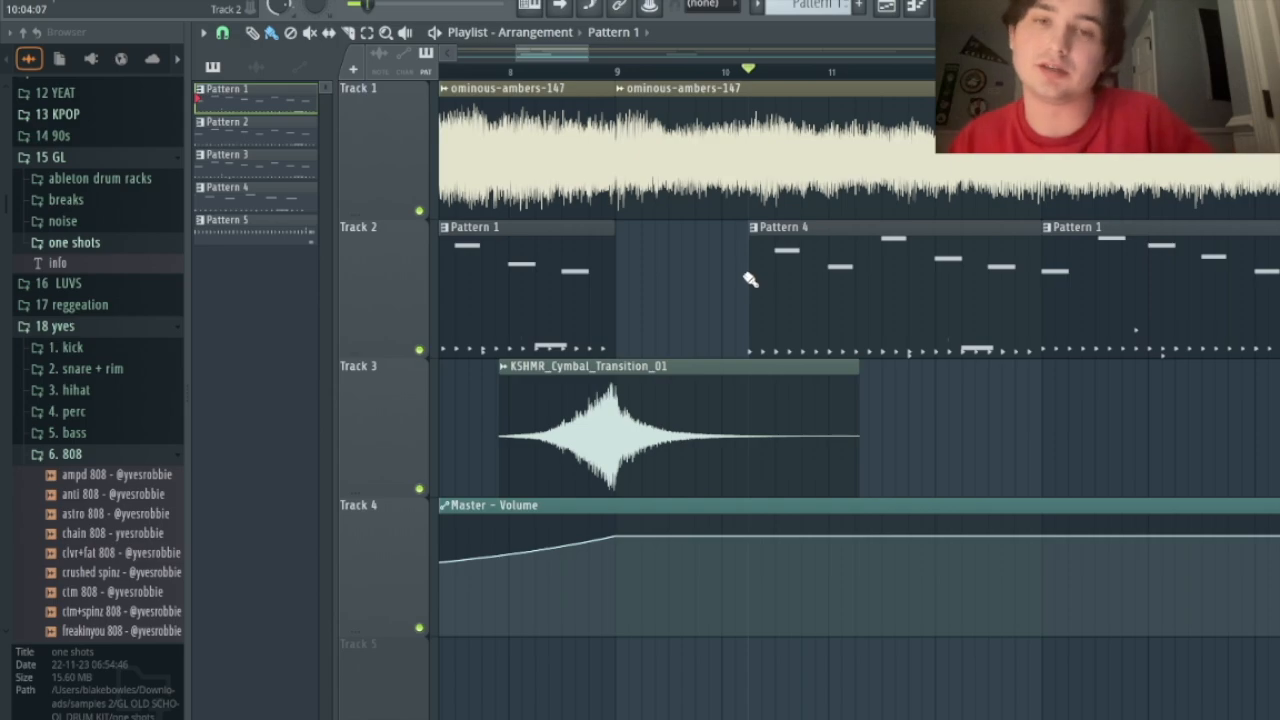
pyautogui.hscroll(-2, 748, 276)
pyautogui.click(595, 75)
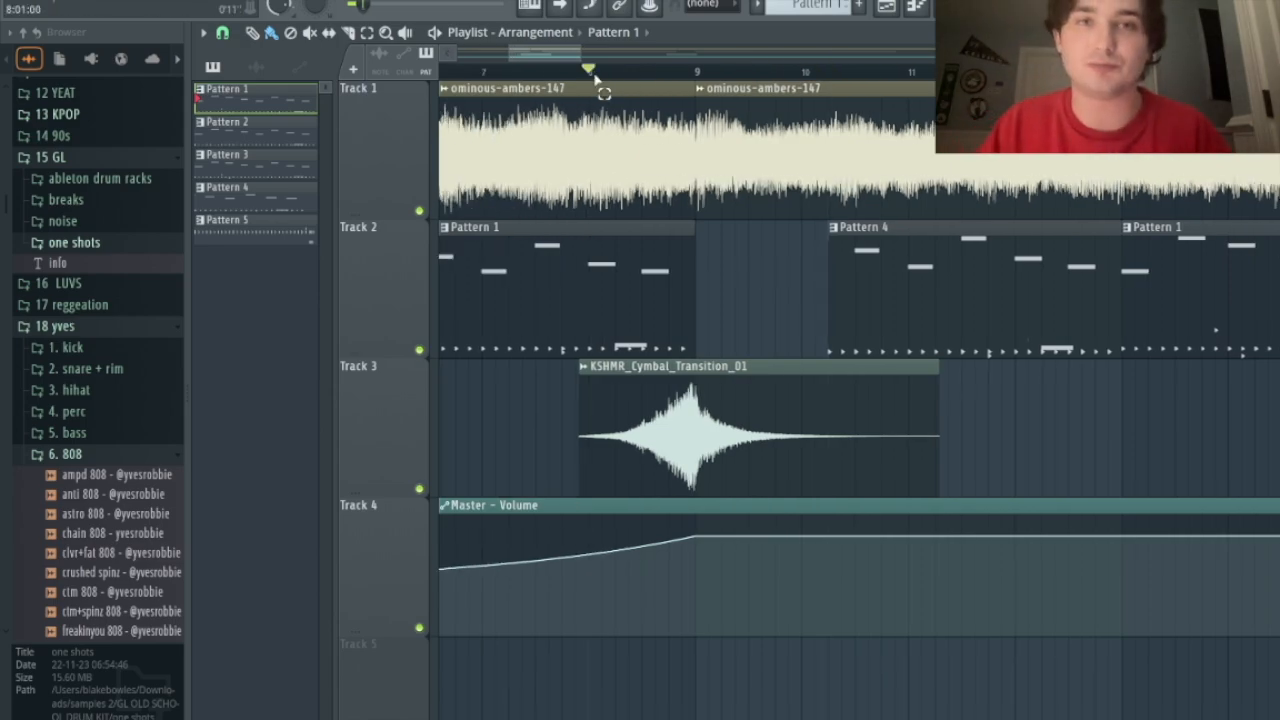
pyautogui.press('space')
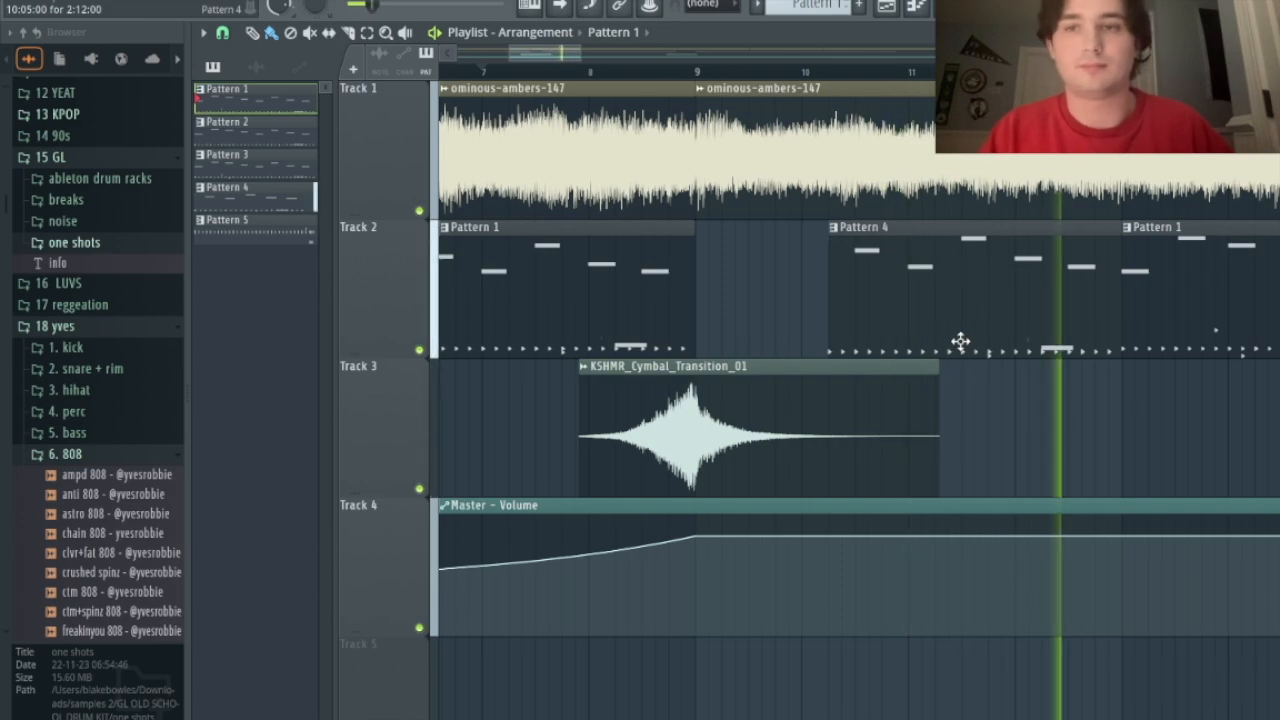
pyautogui.press('F9')
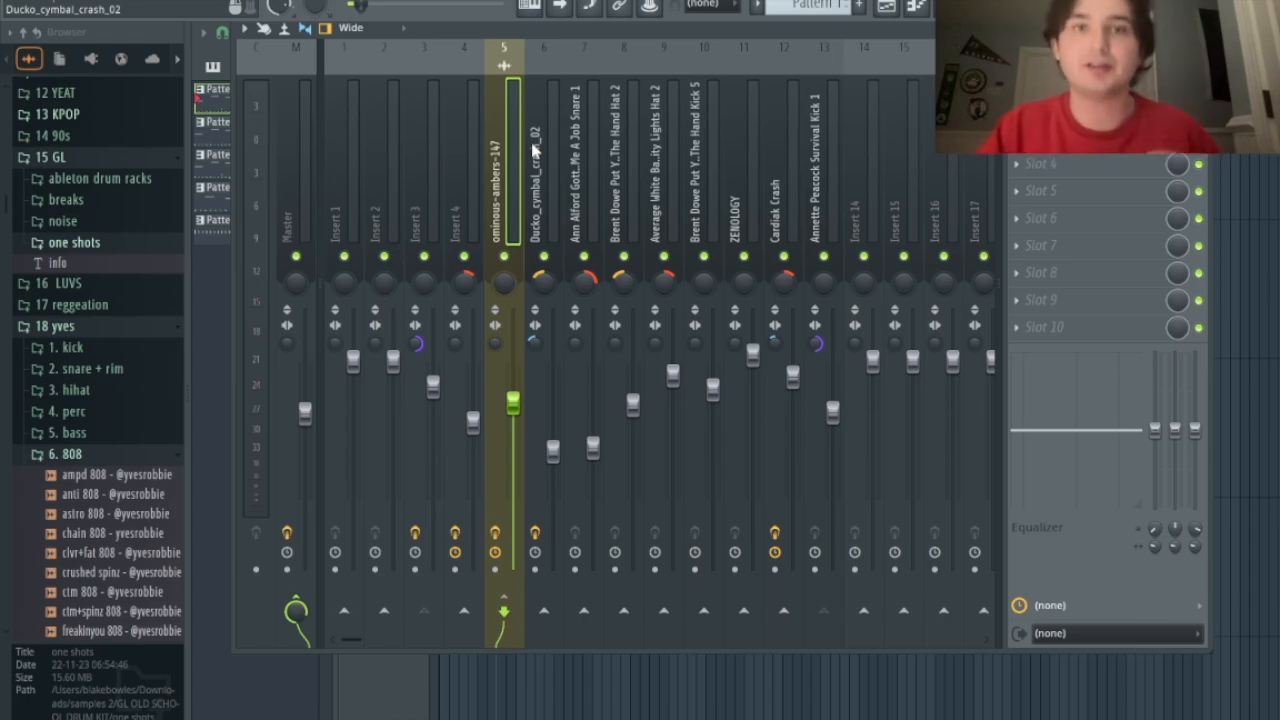
# Step: Select the ominous-ambers-147 mixer insert (5) and open its Fruity Limiter
pyautogui.click(822, 160)
pyautogui.click(495, 110)
pyautogui.click(706, 140)
pyautogui.click(664, 140)
pyautogui.click(545, 135)
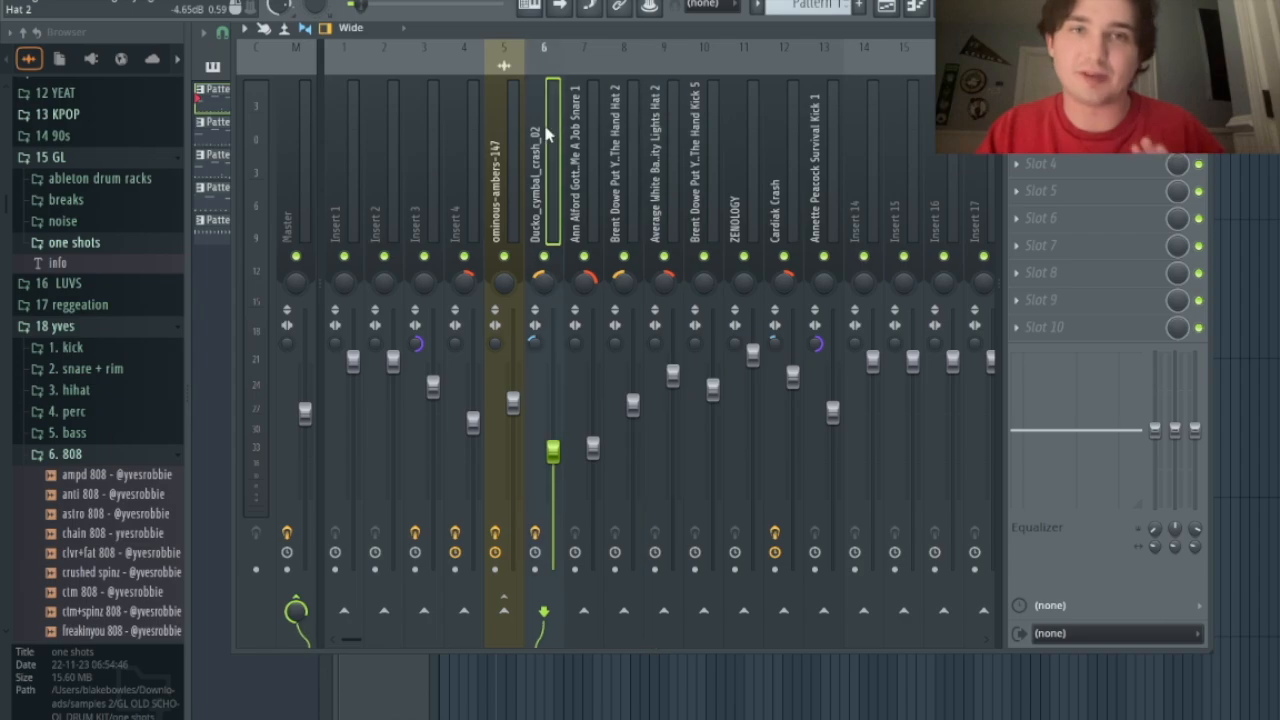
pyautogui.click(508, 134)
pyautogui.click(1100, 140)
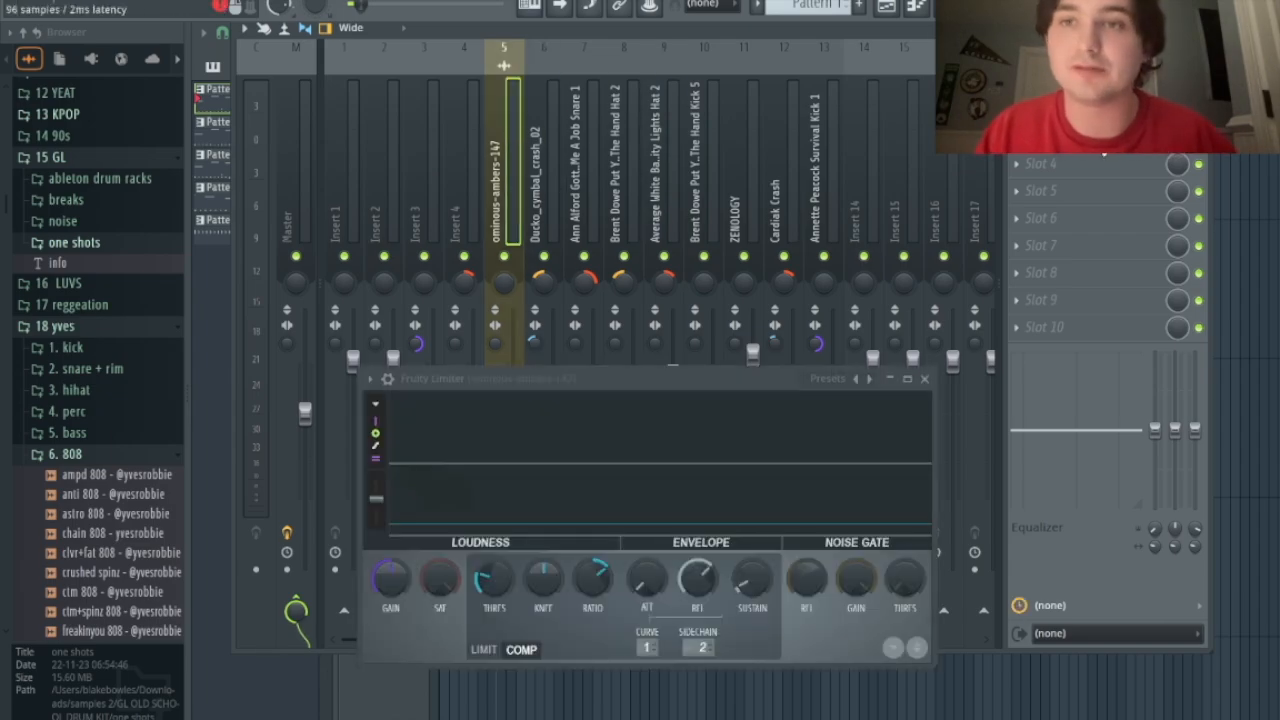
# Step: Set the ambient sample's Fruity Limiter COMP THRES to -16.1 dB, first sweeping to -60 dB during playback
pyautogui.click(501, 168)
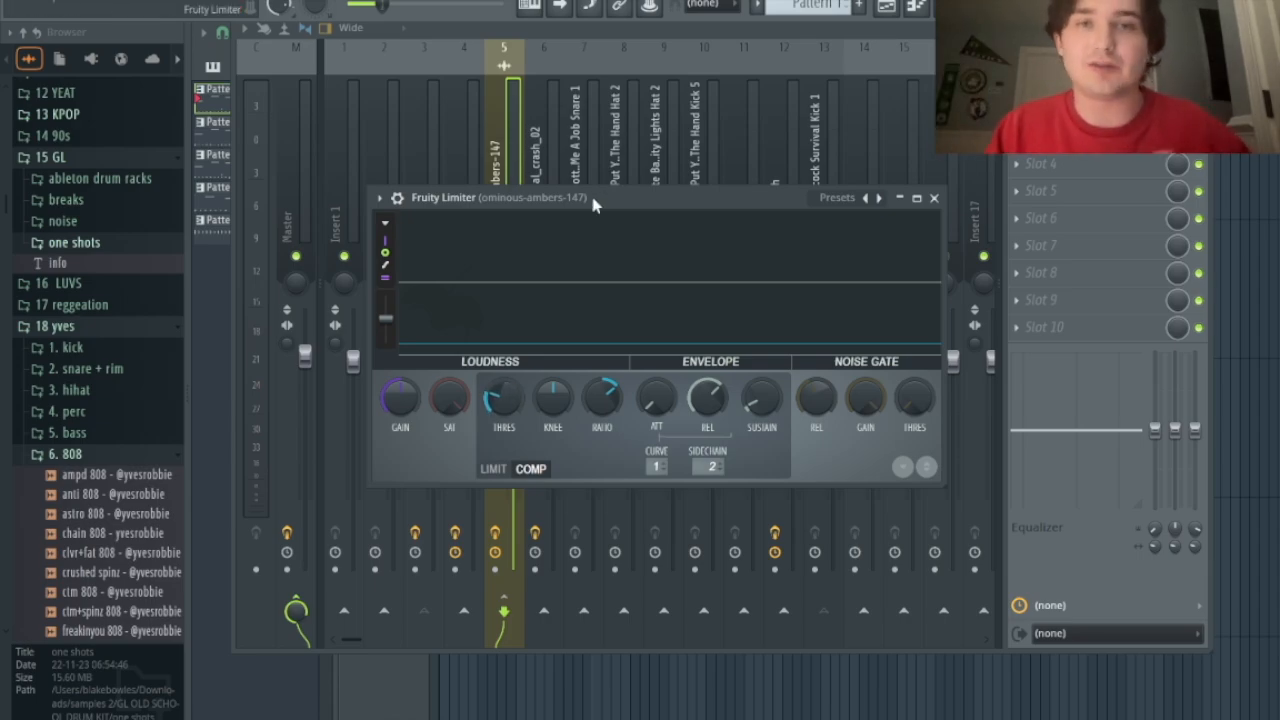
pyautogui.moveTo(593, 203); pyautogui.dragTo(603, 274)
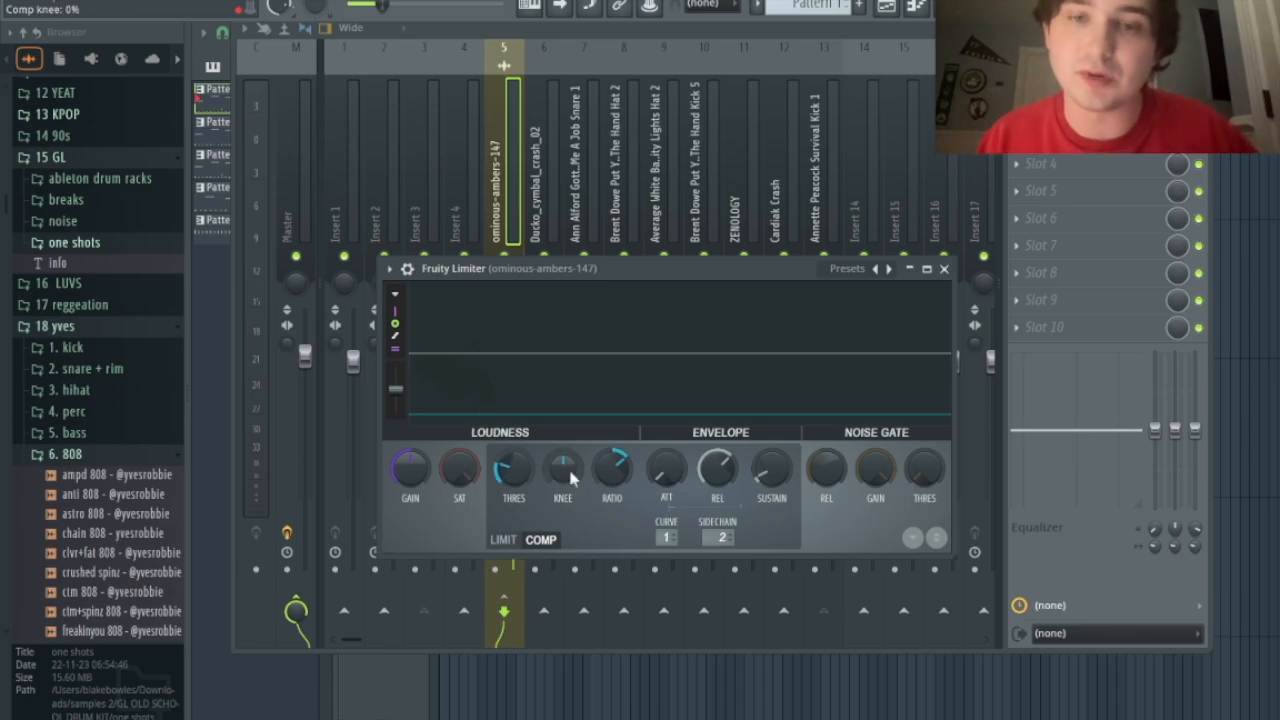
pyautogui.moveTo(513, 468); pyautogui.dragTo(513, 520)
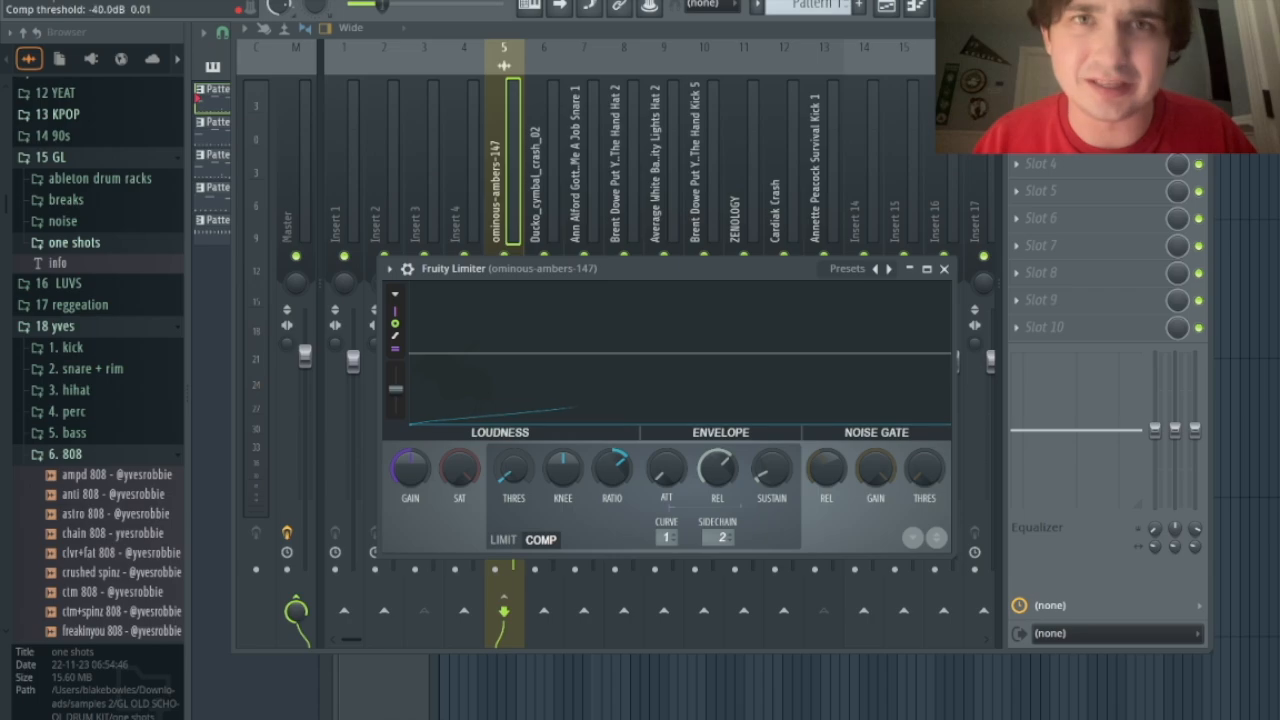
pyautogui.press('space')
pyautogui.moveTo(513, 468); pyautogui.dragTo(513, 415)
pyautogui.press('space')
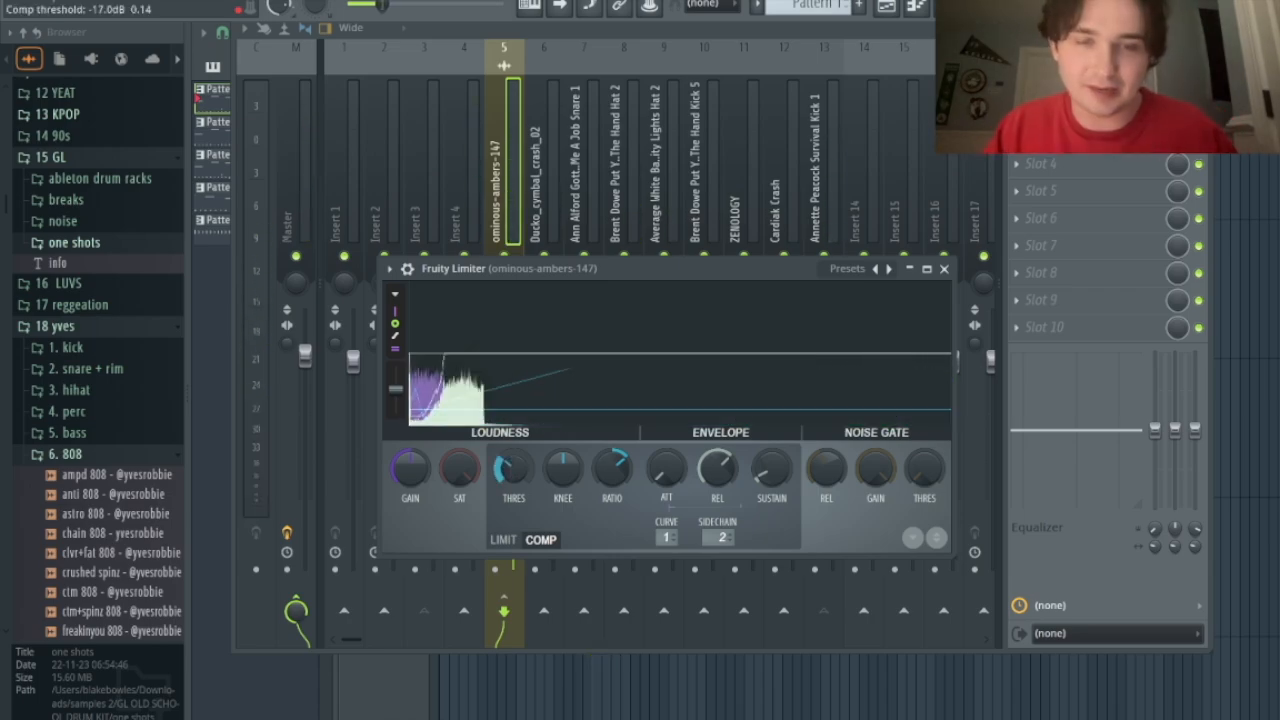
pyautogui.moveTo(513, 468); pyautogui.dragTo(513, 465)
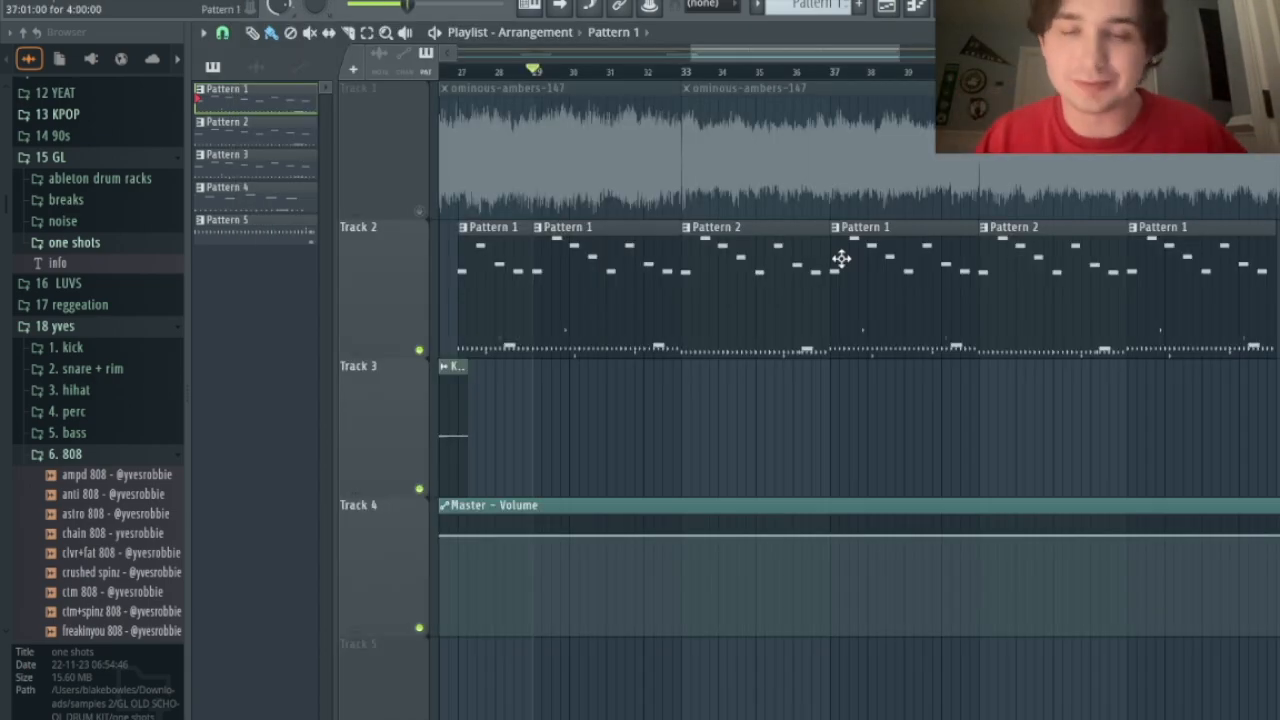
pyautogui.press('space')
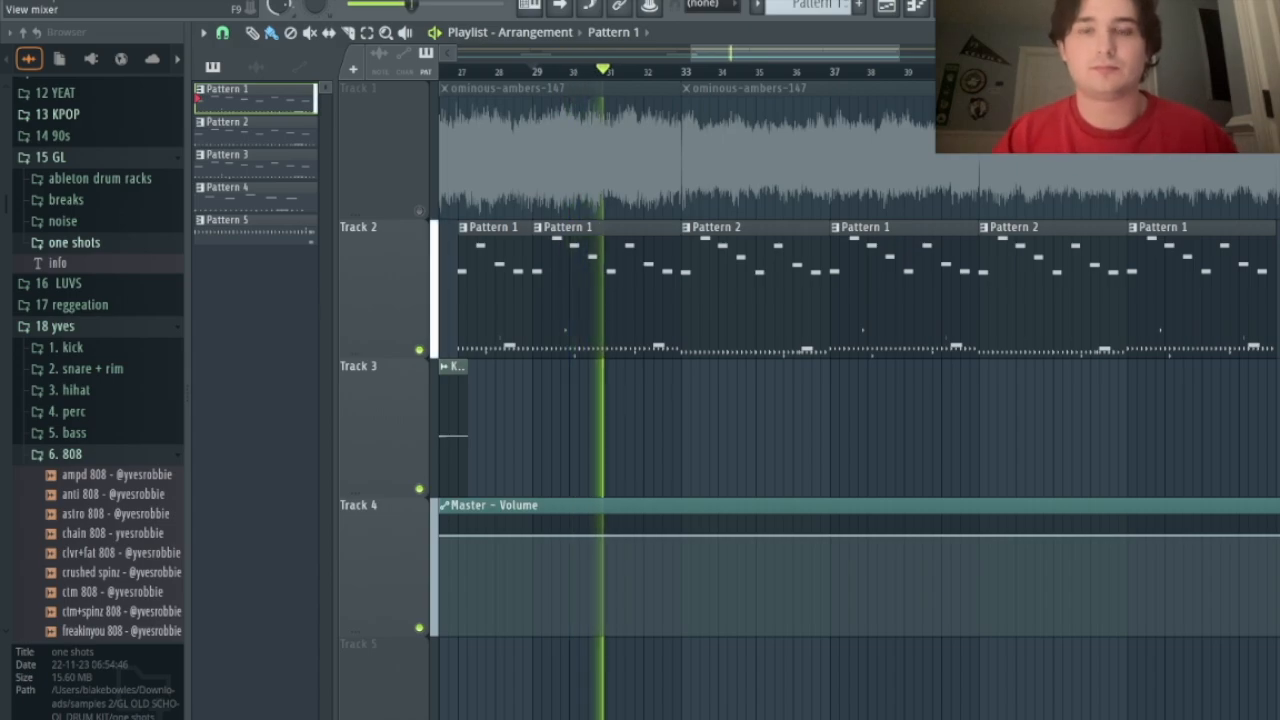
pyautogui.press('F9')
pyautogui.scroll(10, 705, 207)
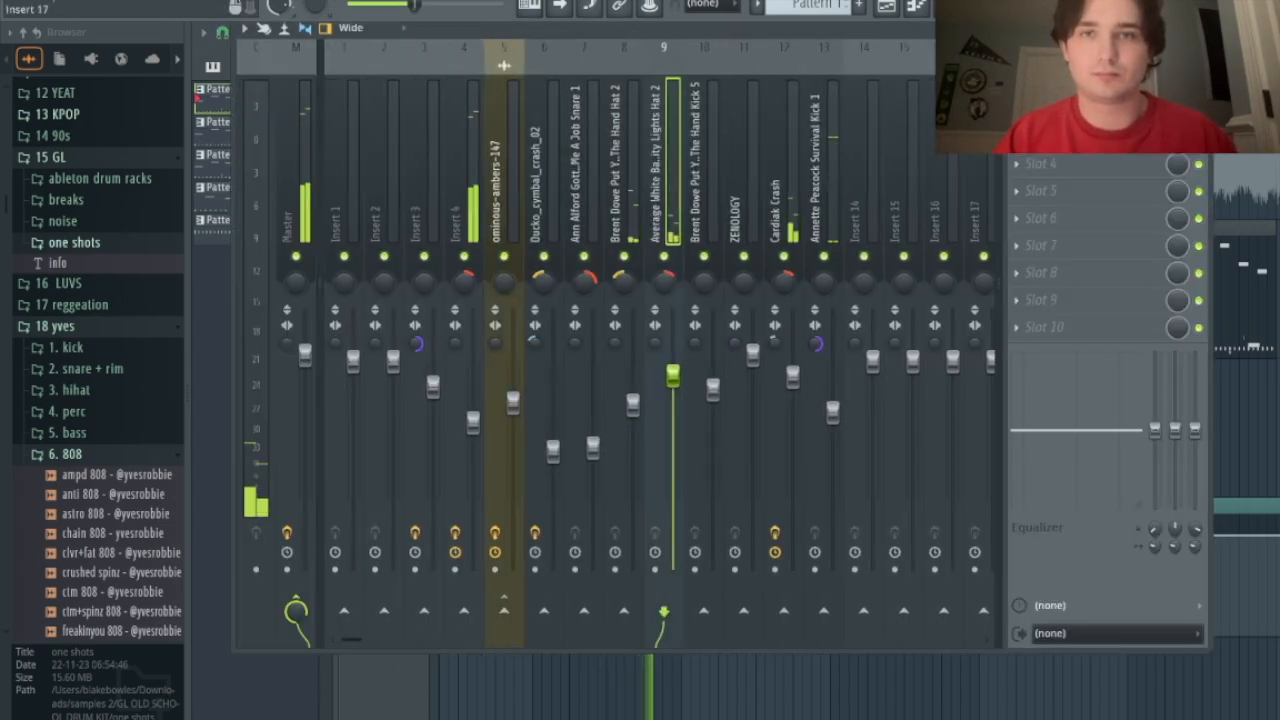
pyautogui.click(976, 6)
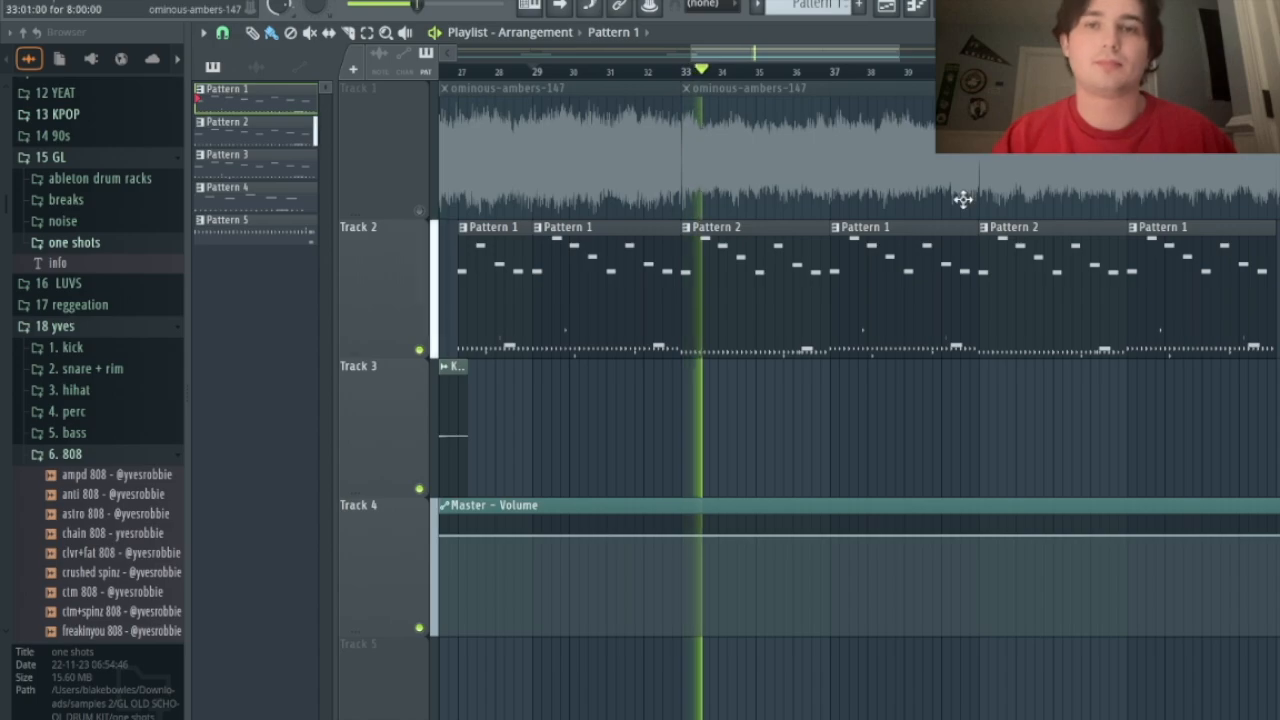